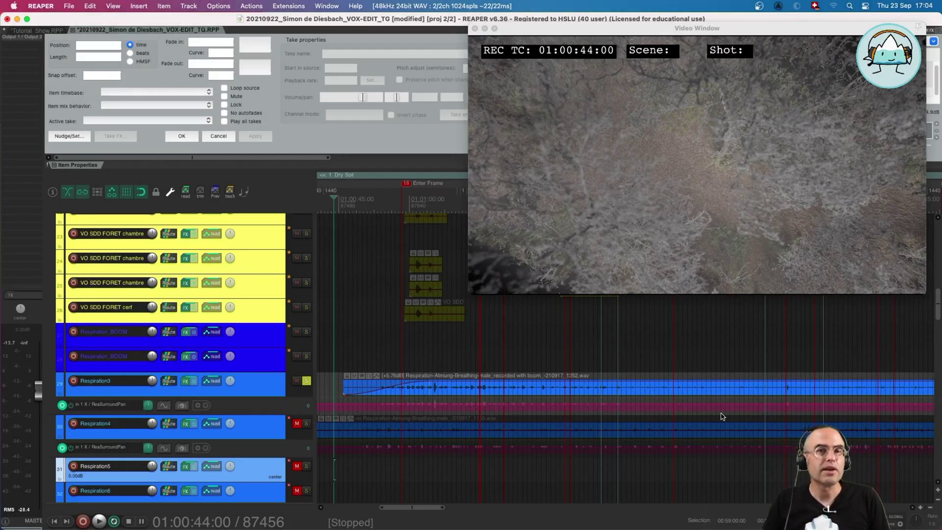
Show, then hide again, the pan envelope lane on the Respiration_BOOM track.
click(260, 362)
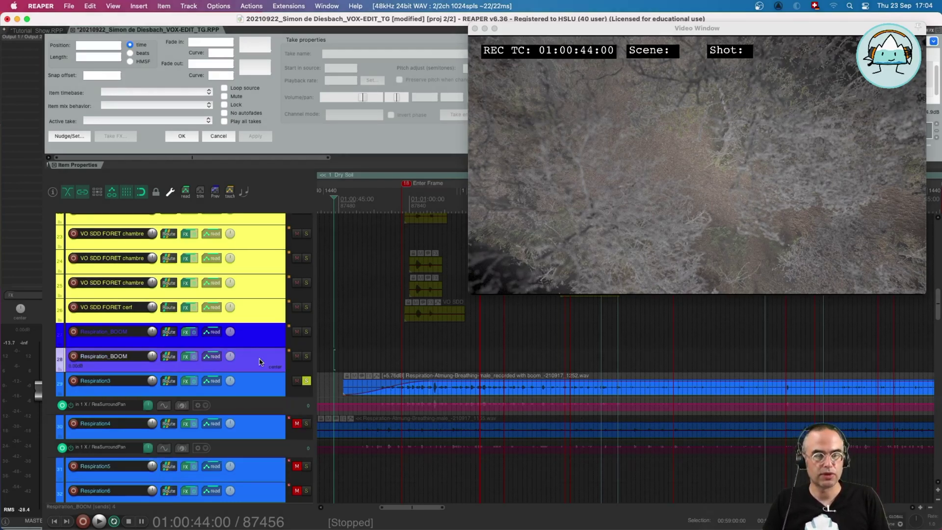
key(p)
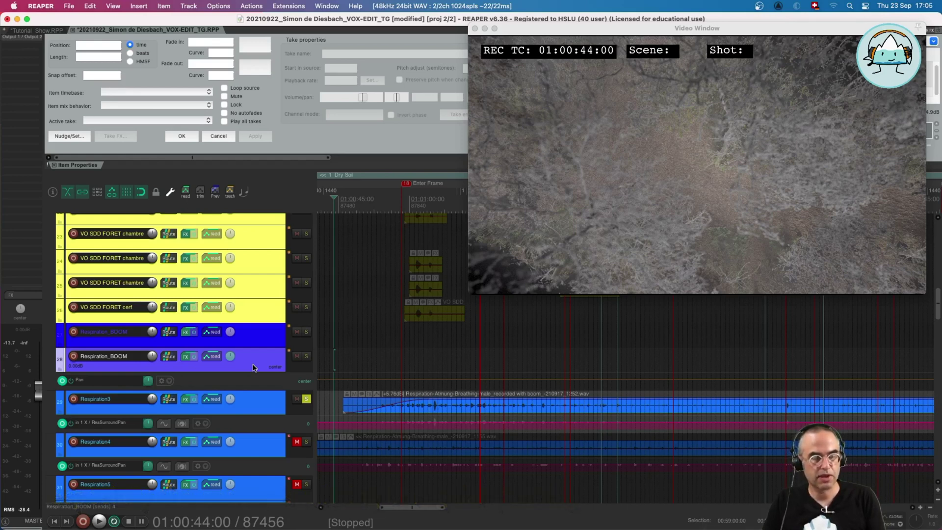
key(super+z)
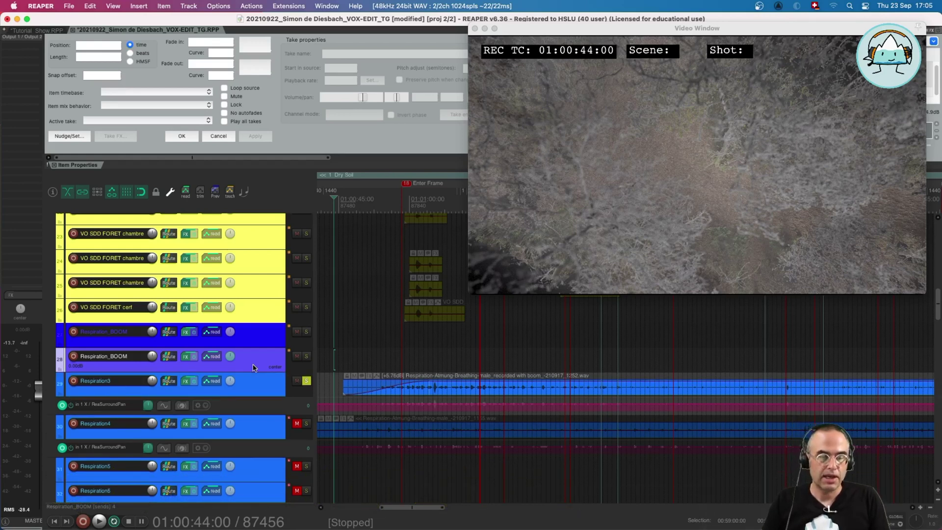
Open the ReaSurroundPan panner on the Respiration3 track.
click(254, 388)
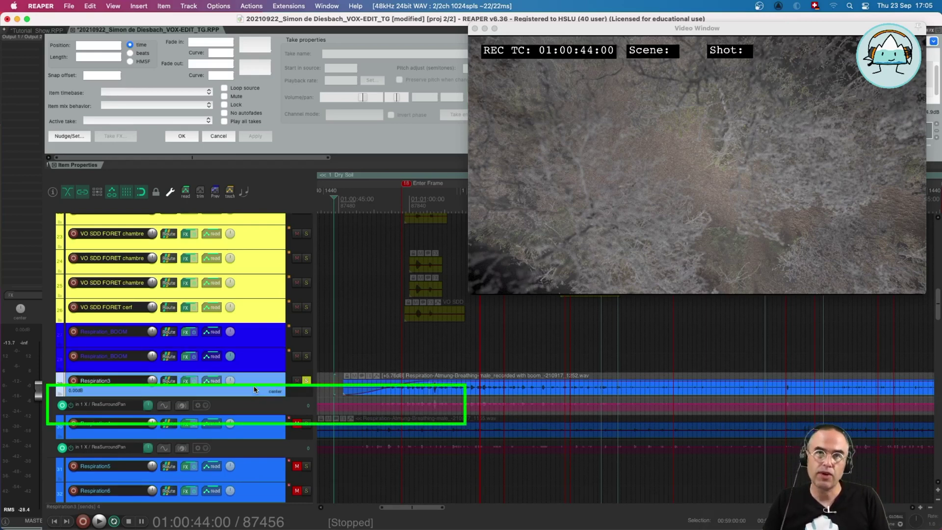
right_click(185, 383)
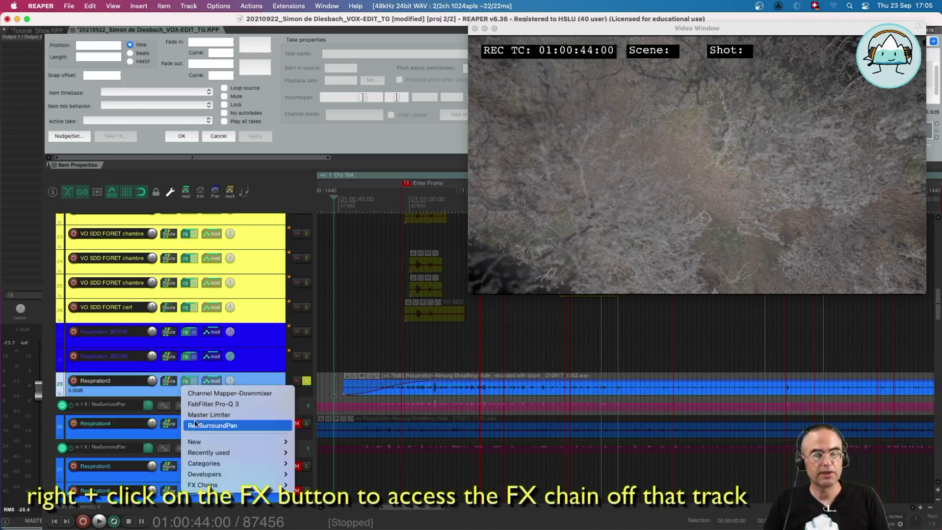
click(212, 425)
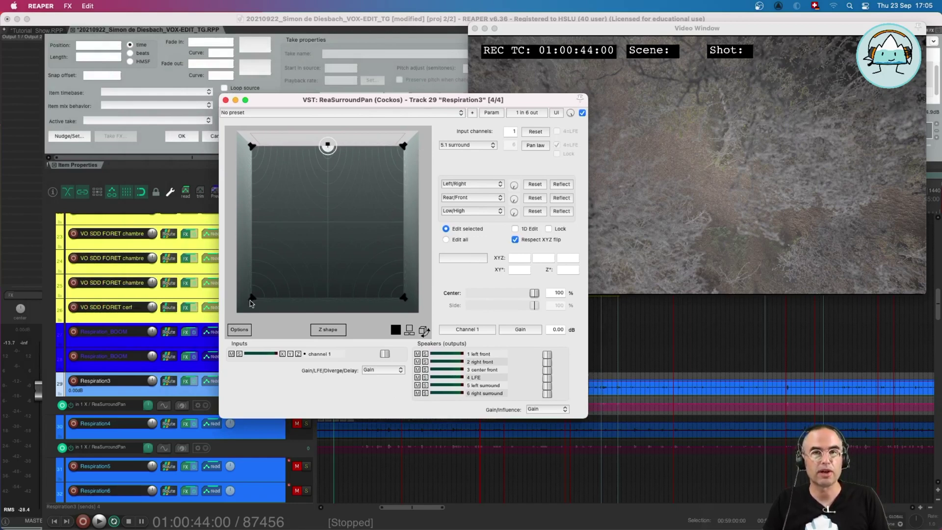
Try channel 1's LFE send at about -18.6 dB, then return it to -inf and switch back to Gain.
click(377, 374)
click(377, 377)
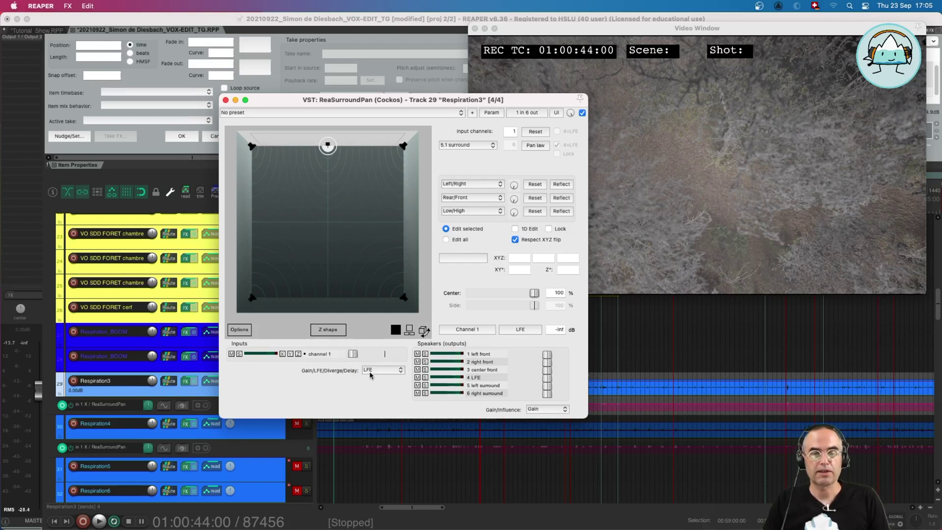
click(373, 370)
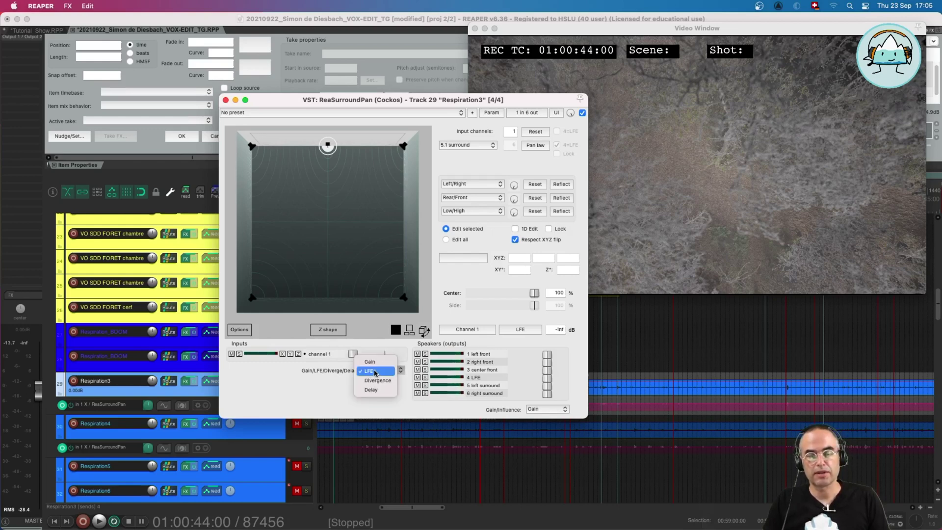
click(375, 373)
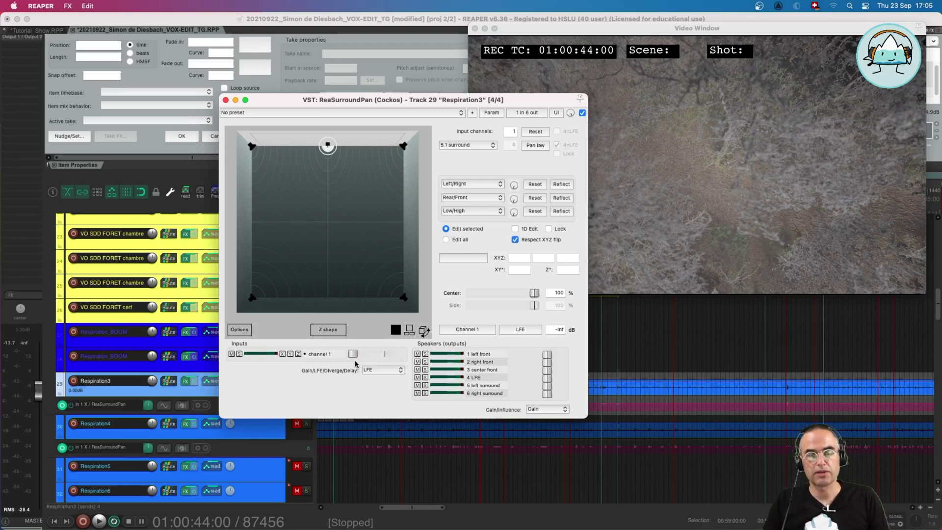
drag(352, 354, 373, 356)
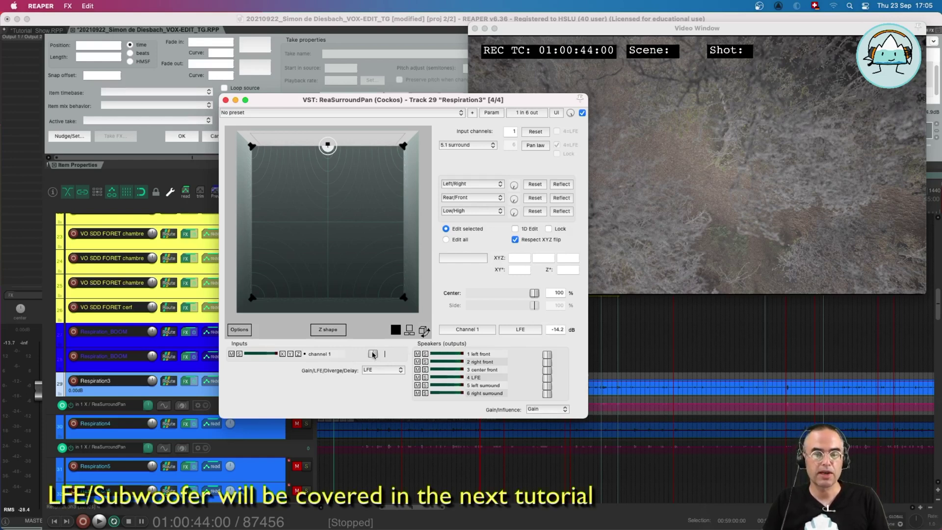
drag(372, 355, 344, 354)
click(387, 371)
click(374, 363)
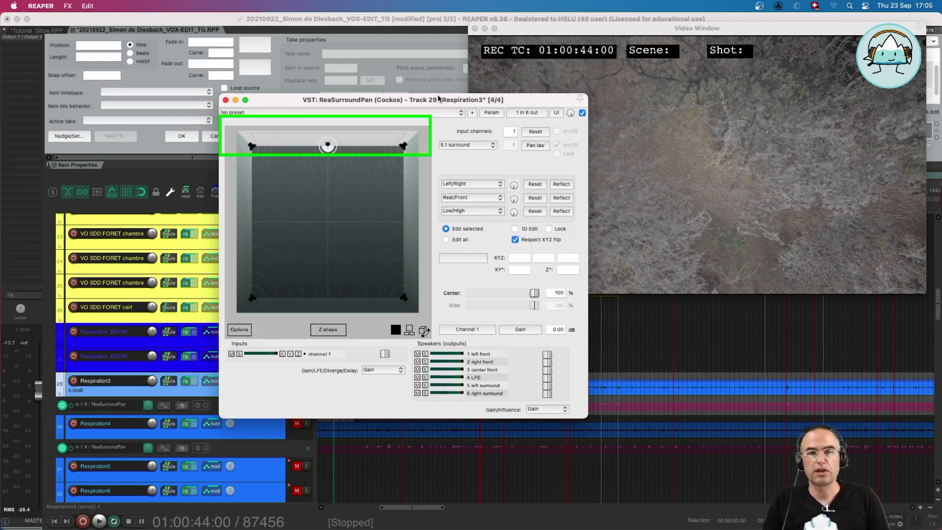
Preview the breathing from 01:00:54:00, then reopen Respiration3's ReaSurroundPan.
click(226, 100)
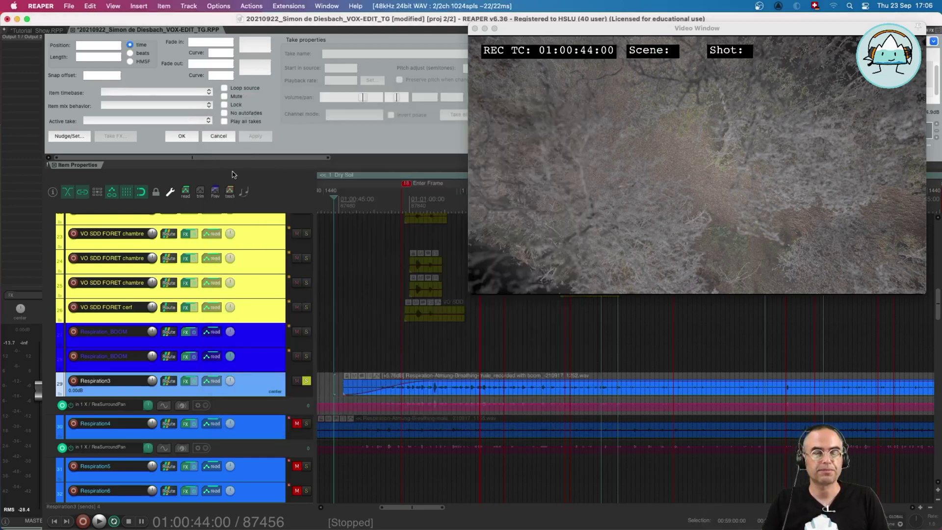
click(380, 206)
key(space)
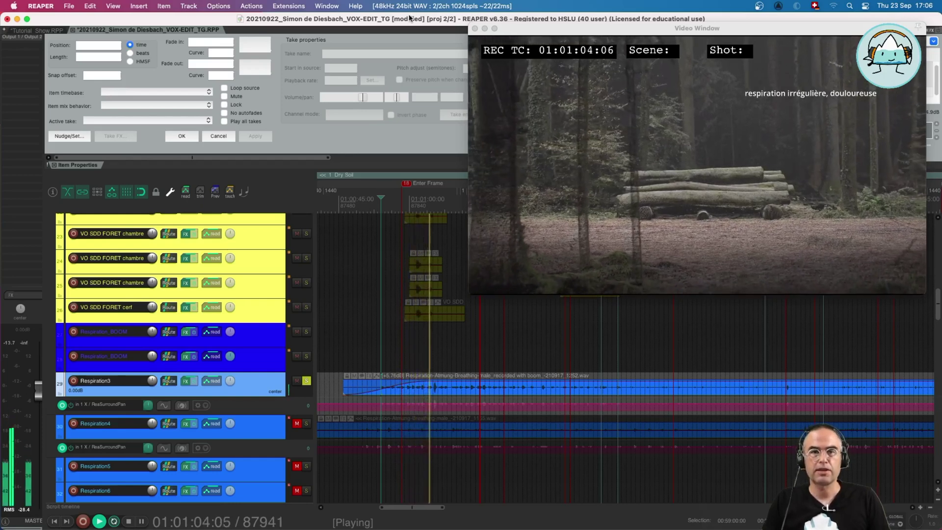
key(space)
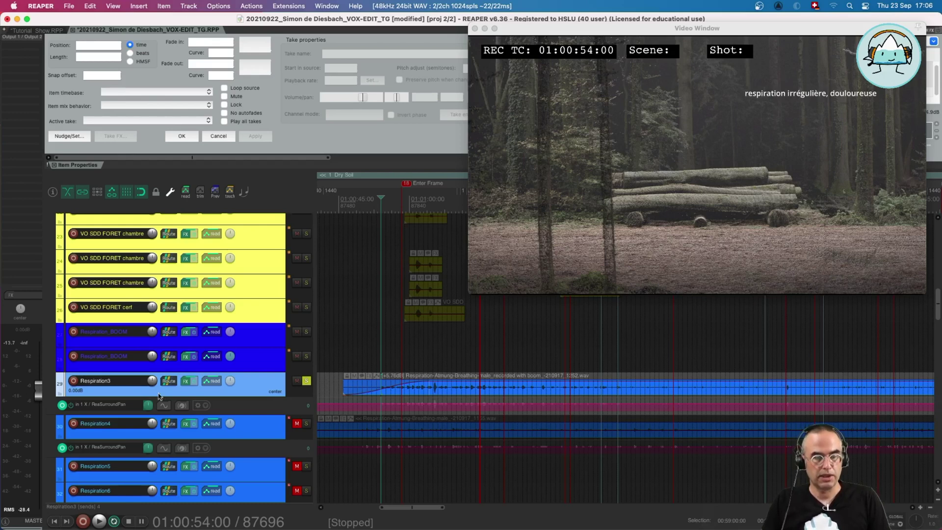
right_click(187, 382)
click(208, 426)
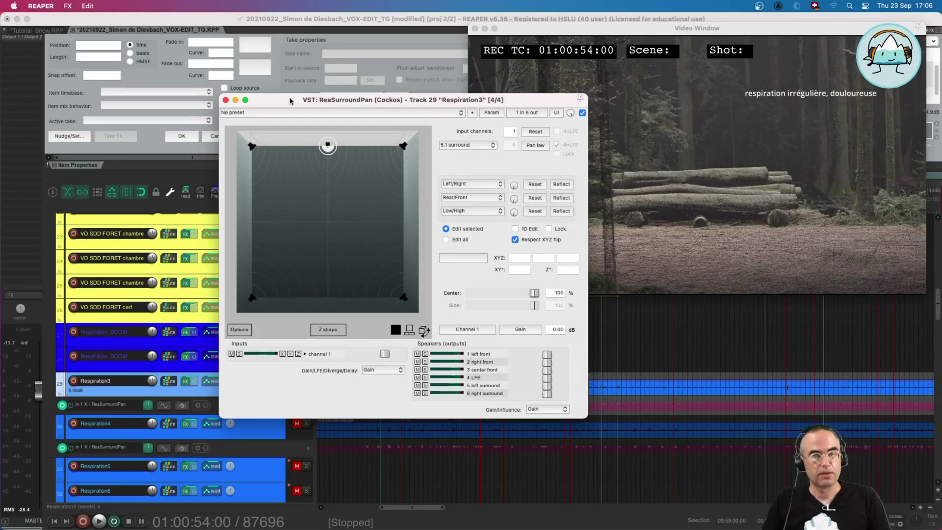
Move the panner aside, check Respiration3's FX chain order, and switch the panner to generic parameter view.
drag(333, 101, 395, 87)
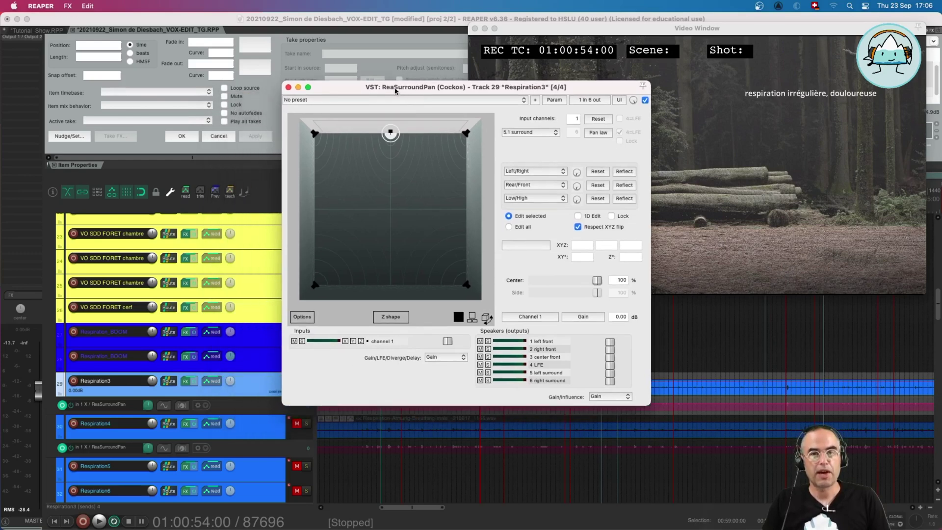
right_click(186, 382)
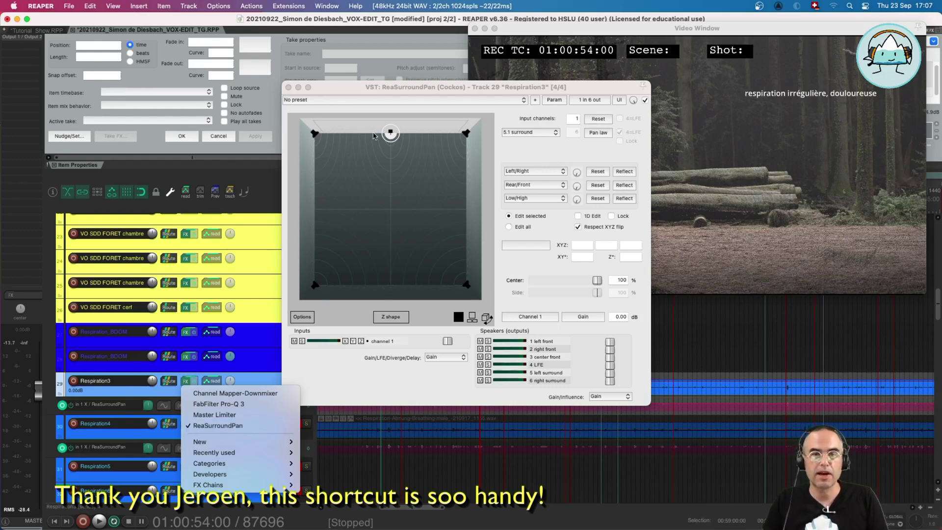
click(620, 101)
click(620, 101)
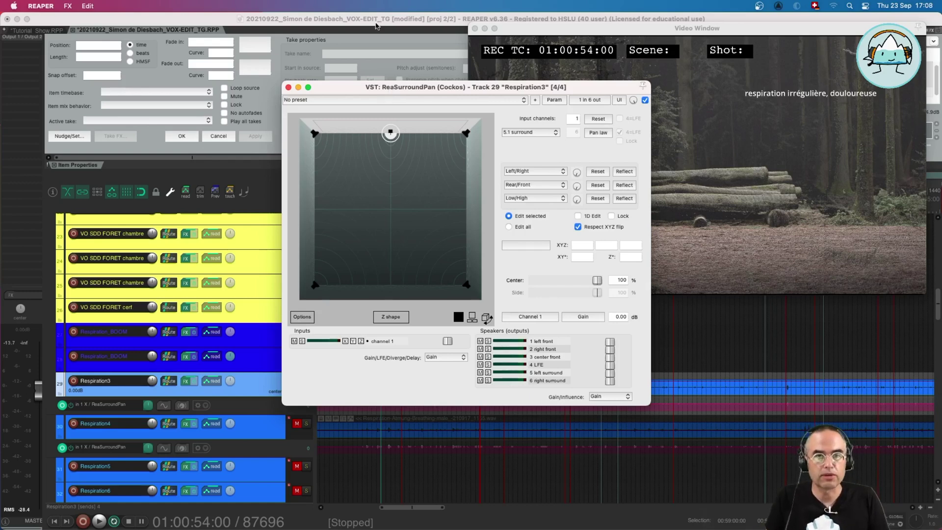
click(376, 23)
Open the action list to find the X envelope script, move it aside, then close it.
key(question)
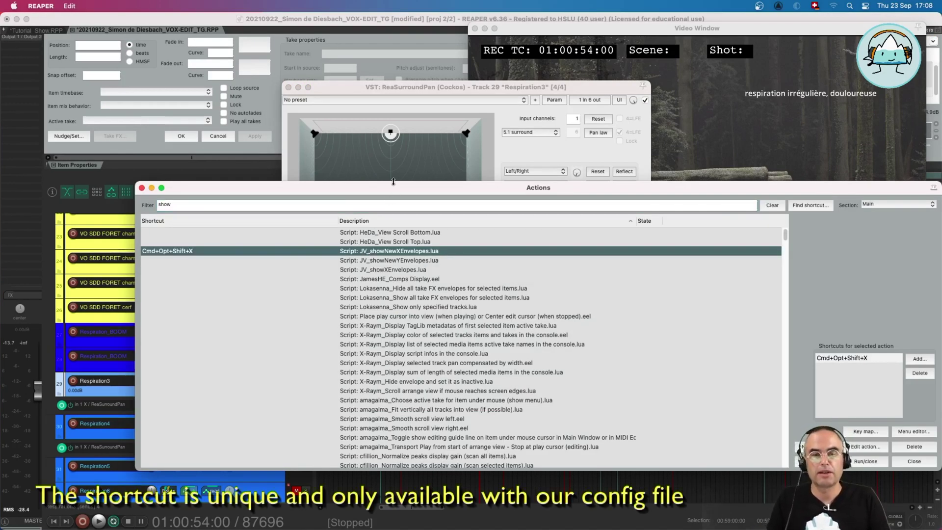
drag(394, 190, 341, 161)
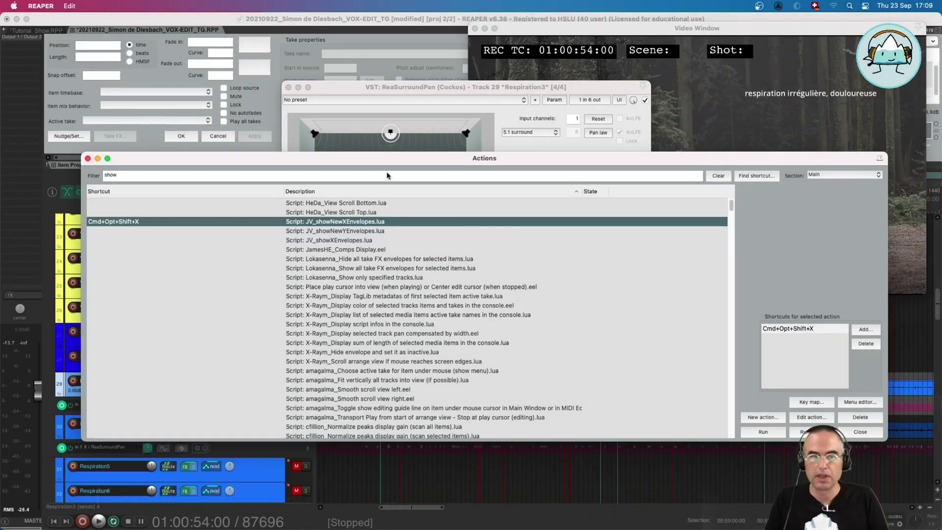
click(88, 159)
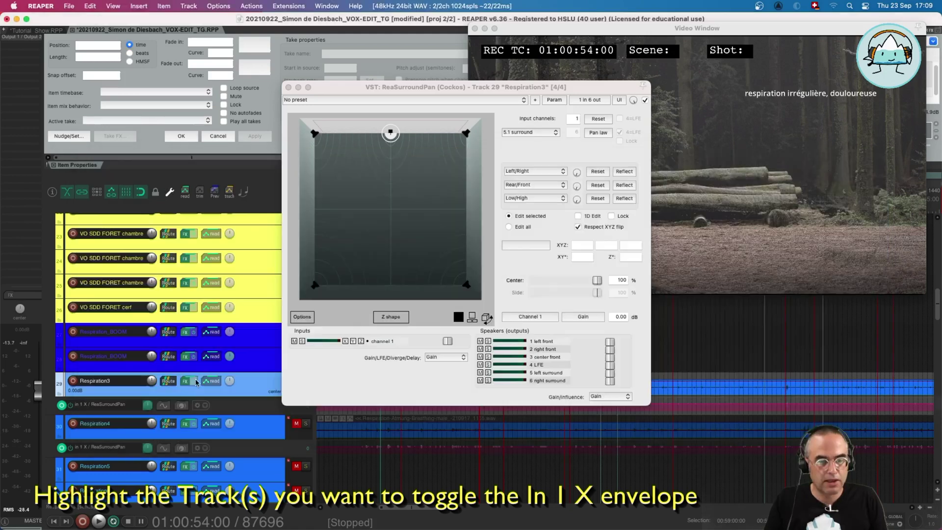
Hide Respiration4's surround pan X lane and show X lanes on Respiration5 and Respiration6.
click(255, 433)
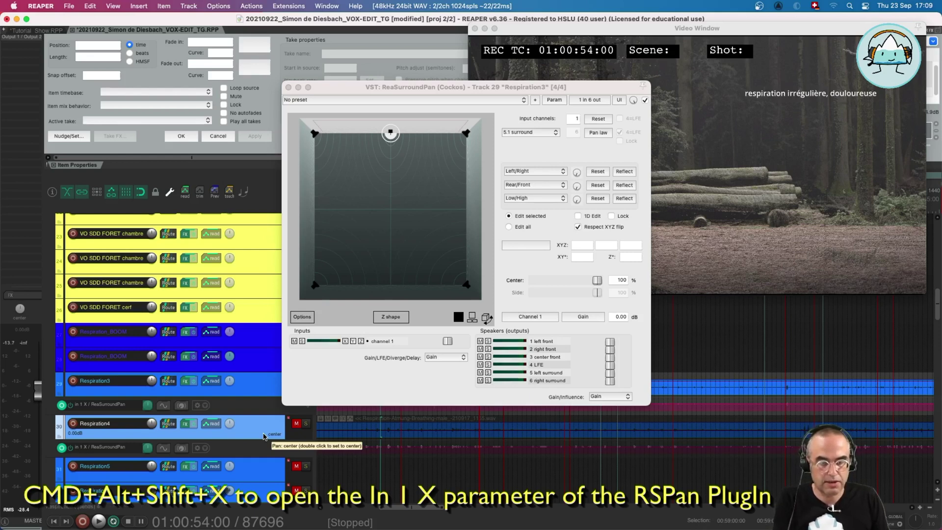
key(super+alt+shift+x)
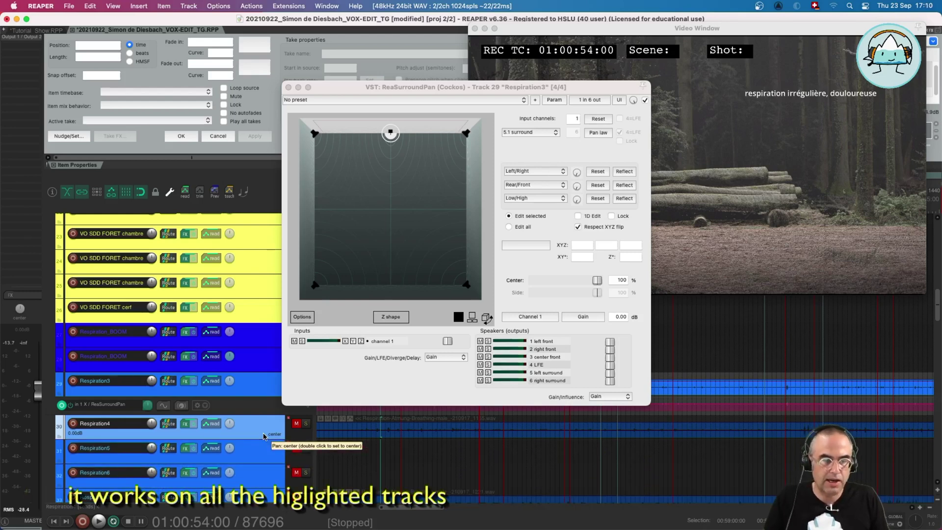
click(264, 456)
shift+click(264, 465)
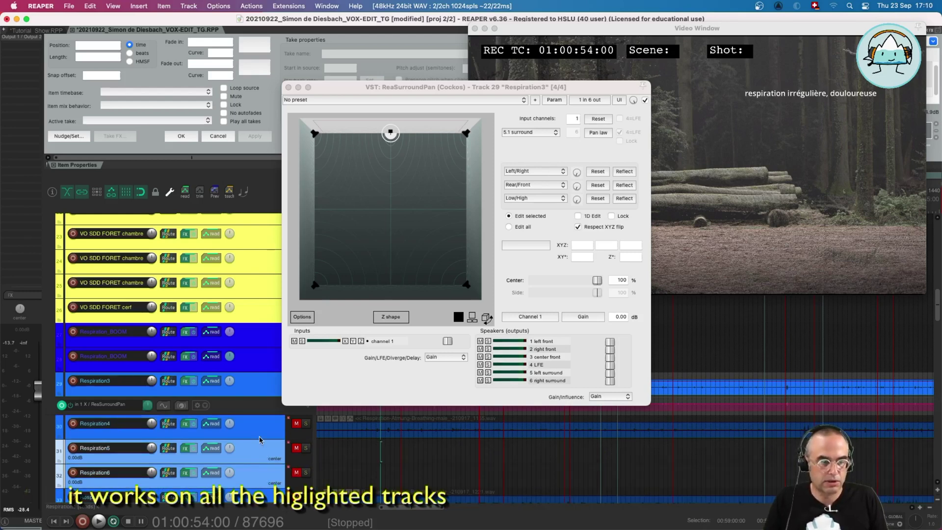
scroll(260, 439, down, 2)
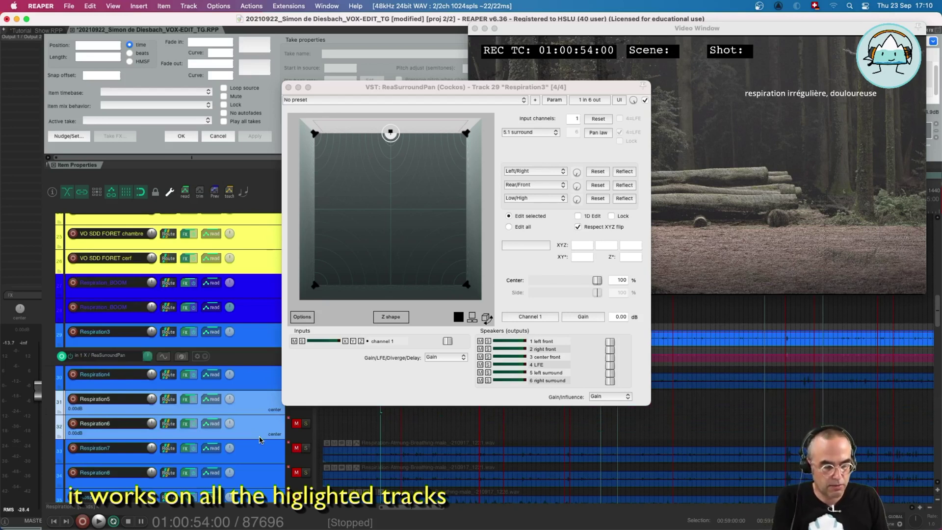
key(ctrl+v)
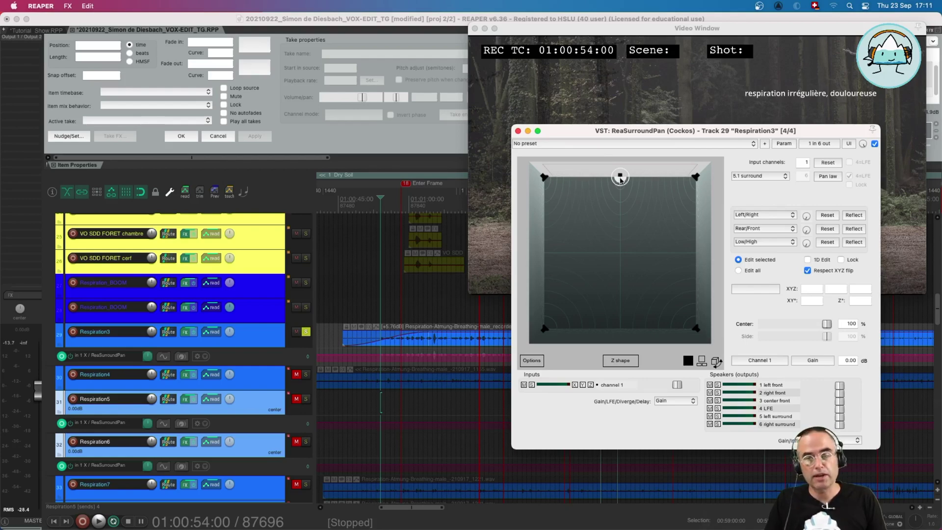
Show the X pan envelopes for both inputs of the VO1 Stereo track with Shift+E.
click(518, 131)
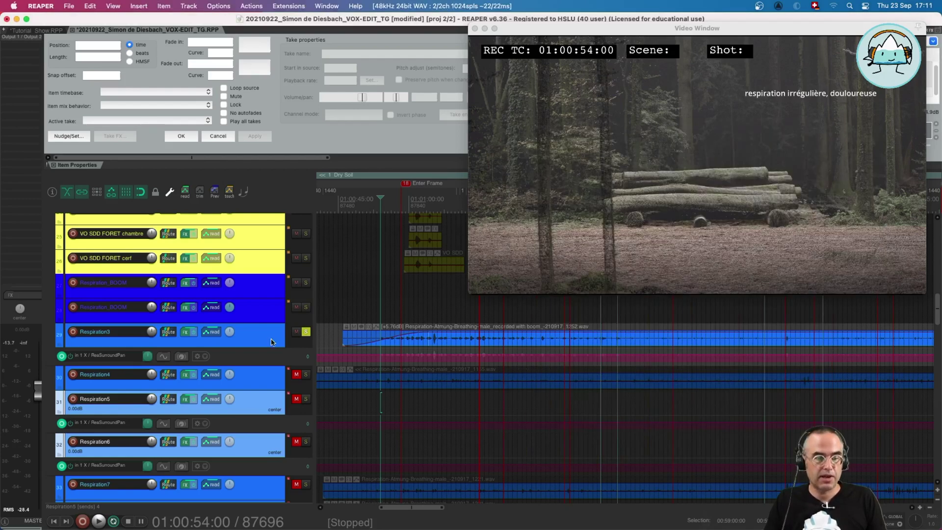
scroll(273, 346, down, 5)
scroll(273, 346, up, 6)
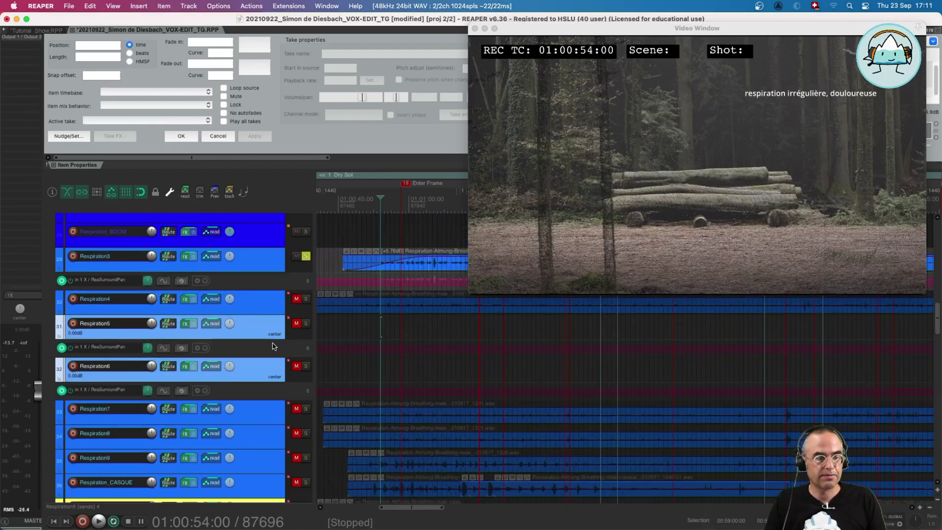
scroll(243, 331, down, 8)
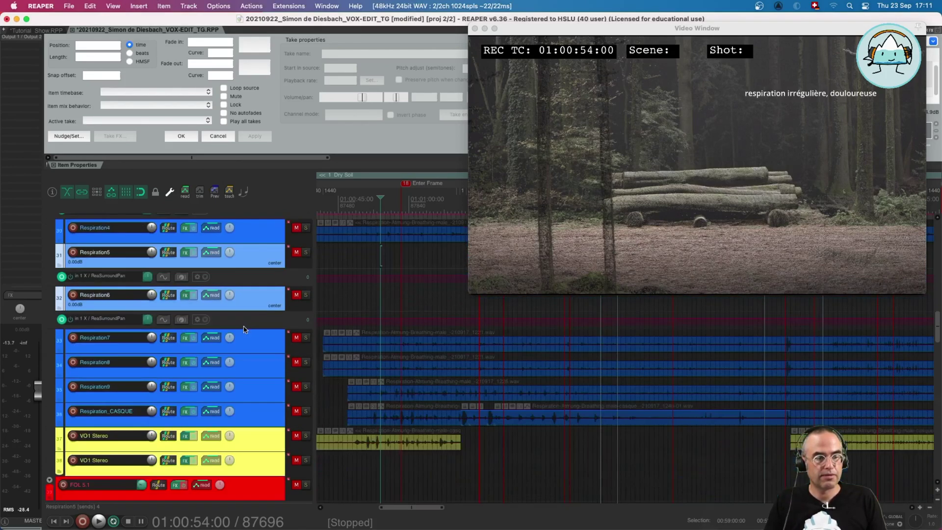
click(238, 372)
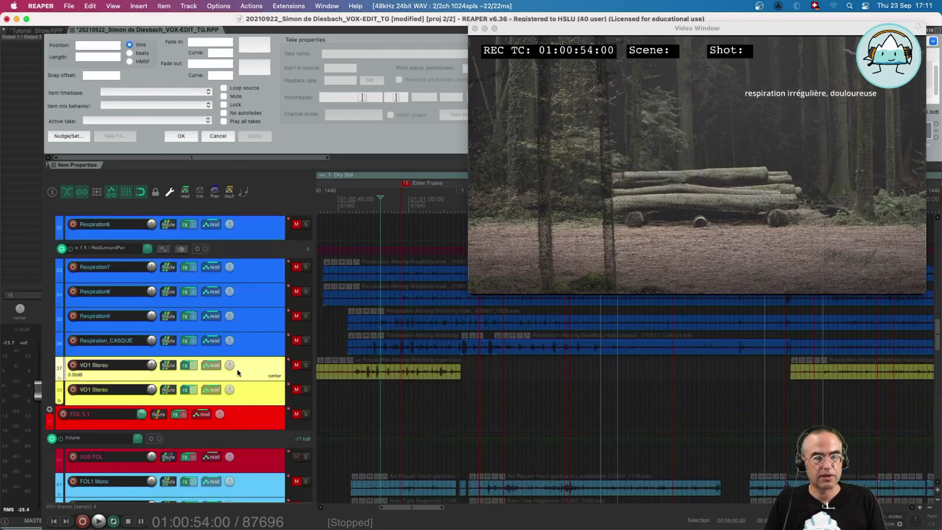
right_click(186, 367)
click(196, 410)
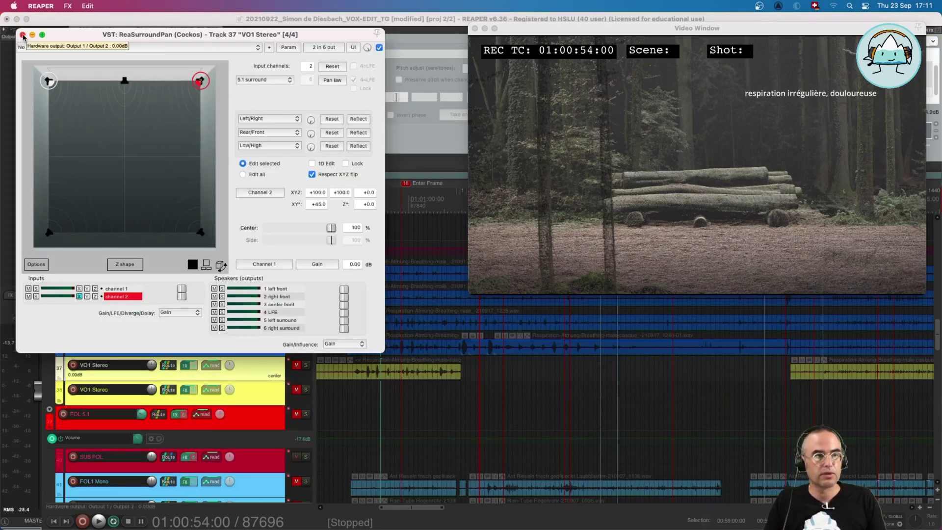
click(22, 35)
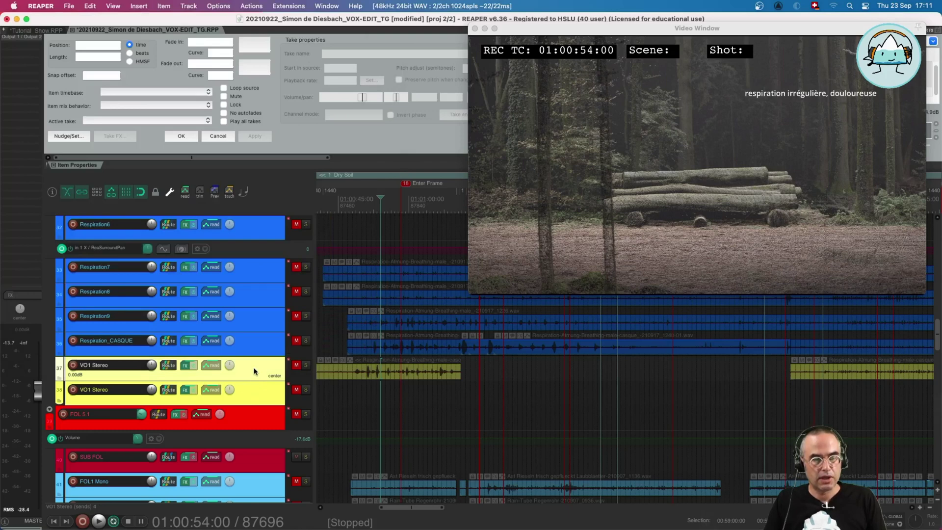
key(shift+e)
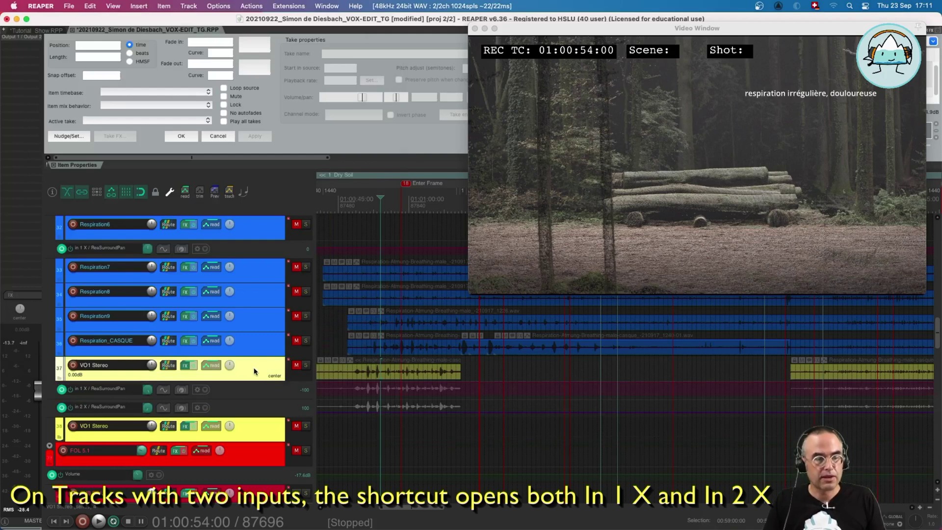
Review VO1 Stereo's ReaSurroundPan preset list without changing the preset.
right_click(183, 368)
click(201, 410)
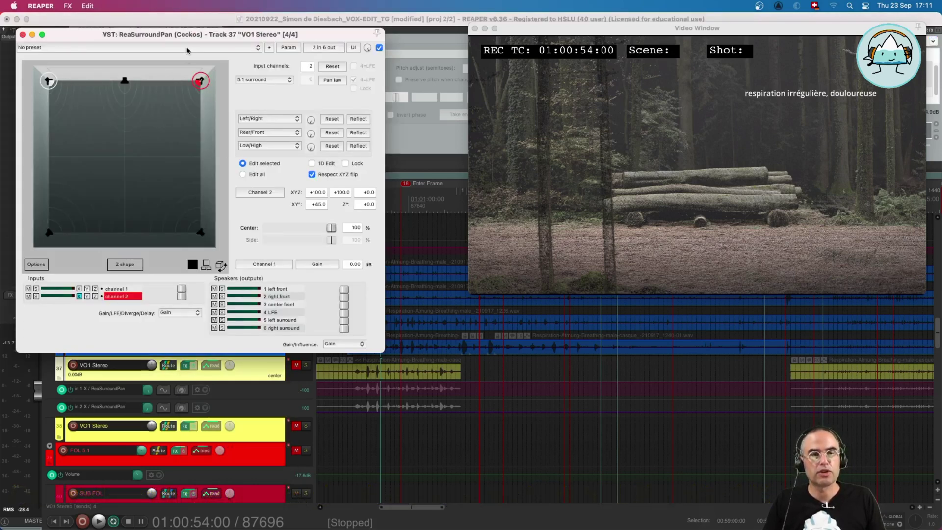
drag(190, 35, 294, 77)
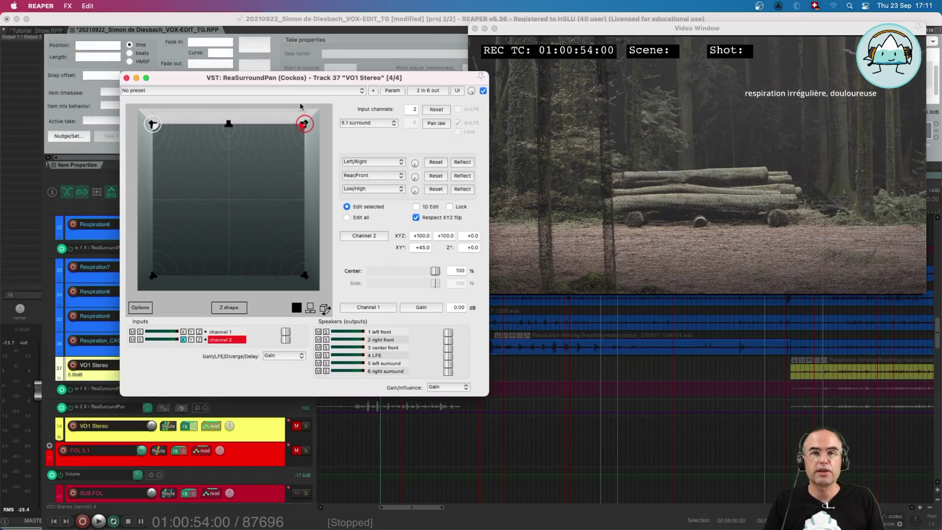
click(195, 91)
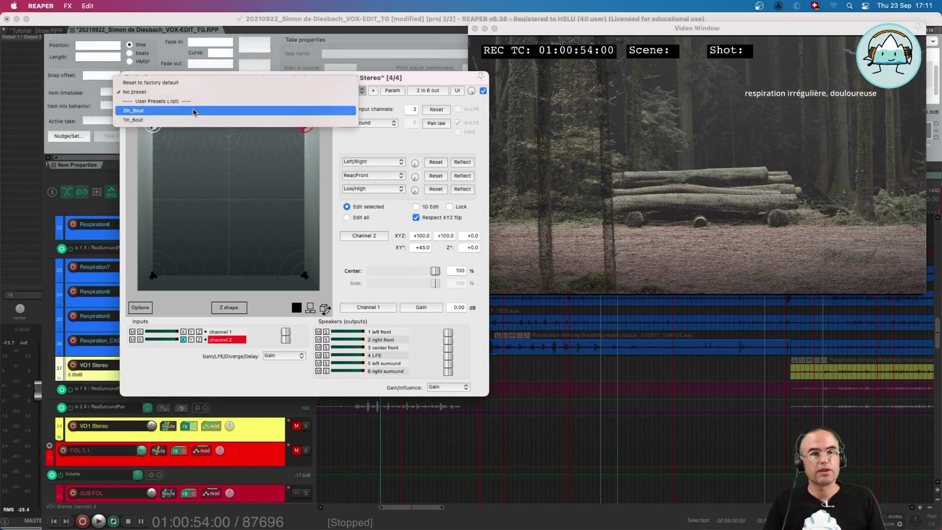
click(154, 126)
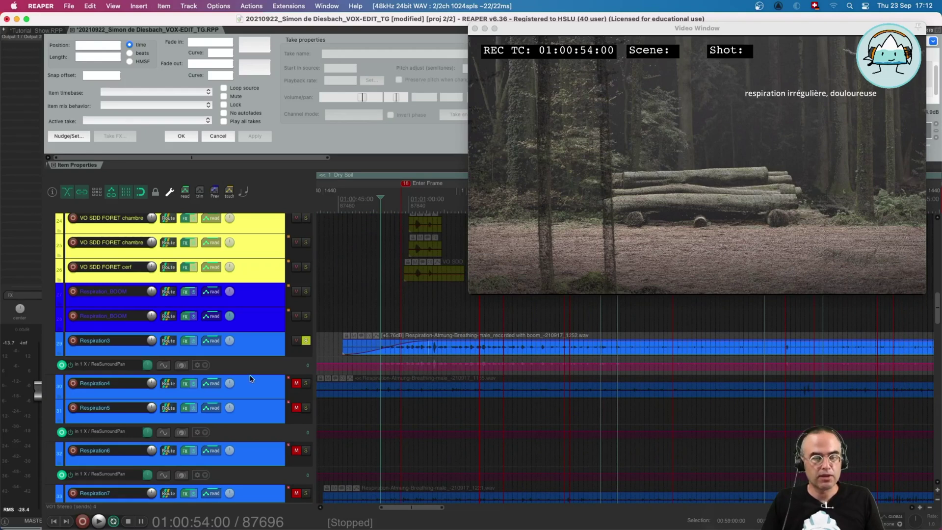
Make Respiration3's pan X lane taller, try out envelope points, then undo the edits.
drag(250, 374, 244, 467)
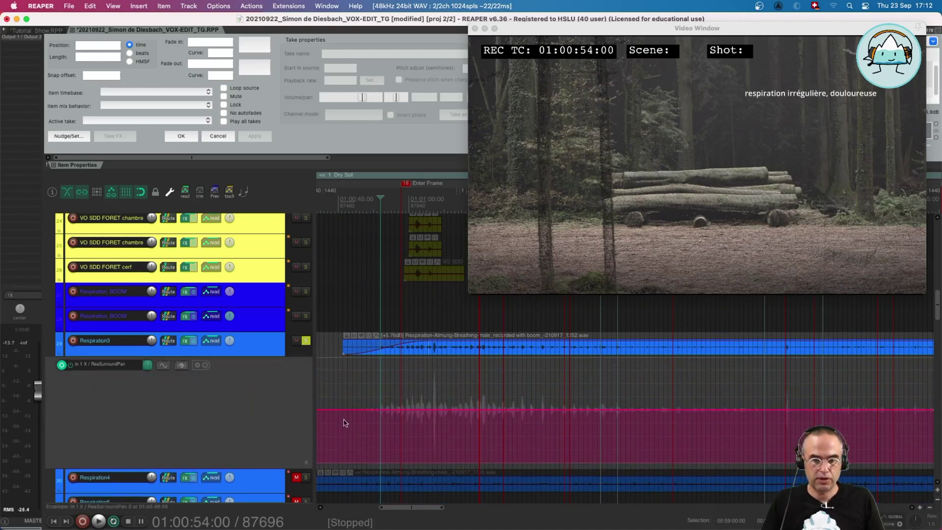
scroll(280, 416, down, 1)
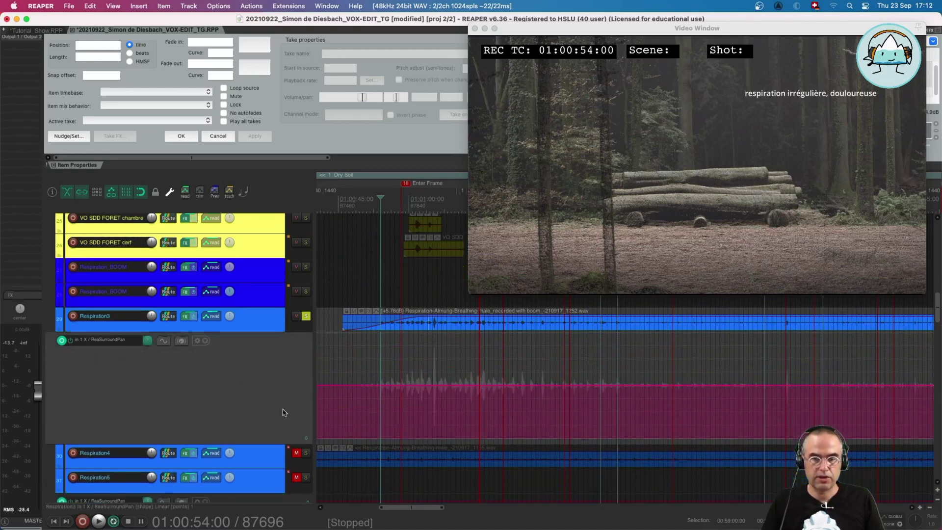
click(339, 384)
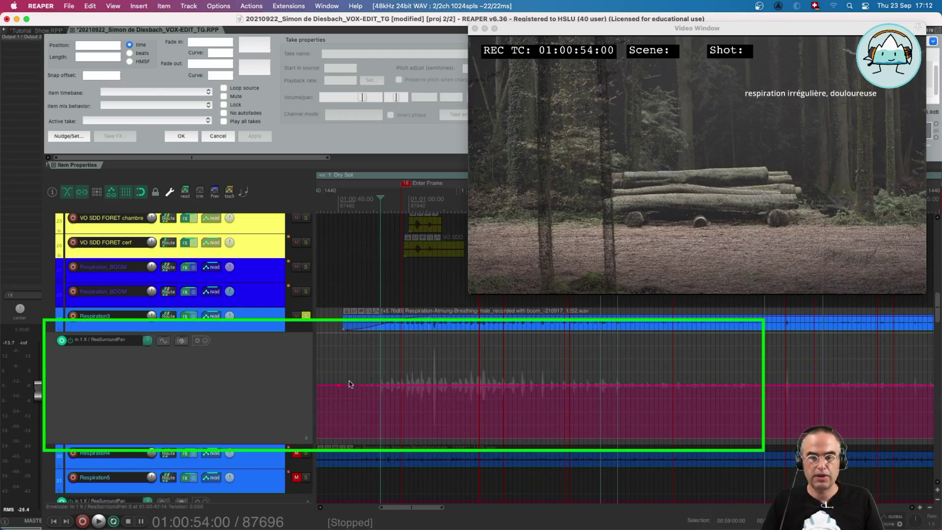
drag(349, 210, 456, 213)
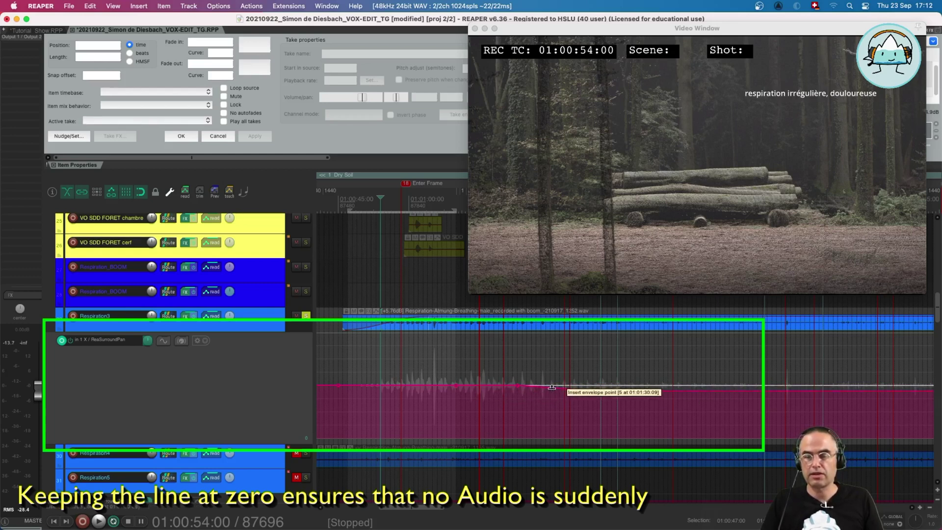
drag(548, 387, 585, 382)
click(677, 380)
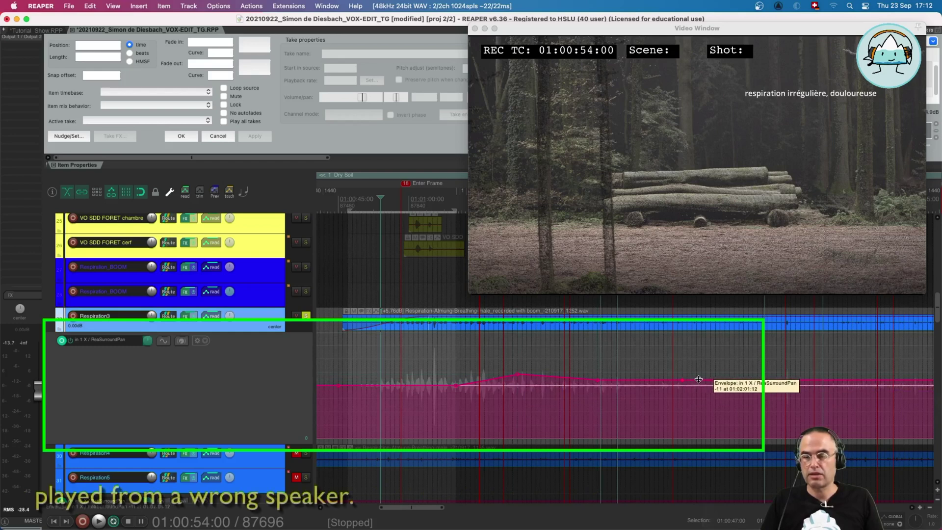
mouse_move(711, 380)
mouse_down()
mouse_move(716, 391)
mouse_move(755, 386)
mouse_move(753, 358)
mouse_up()
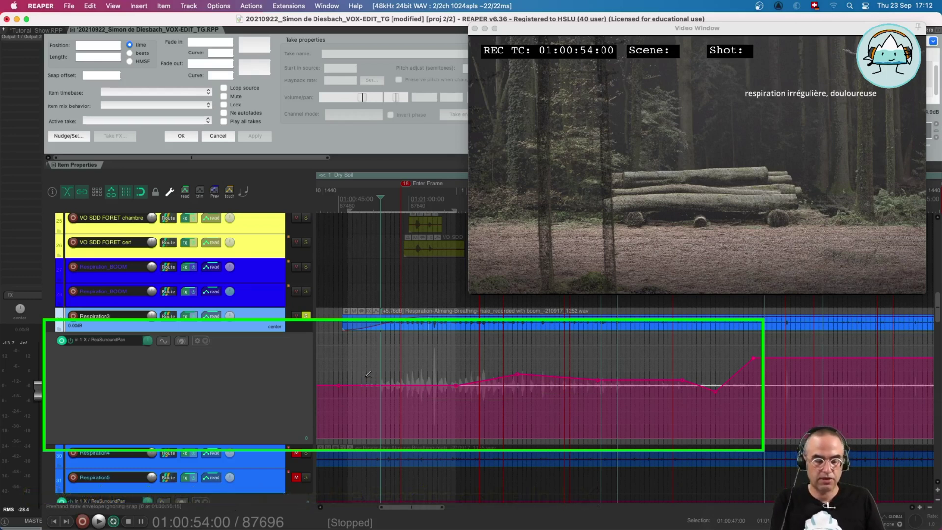
key(ctrl+z)
Undo the remaining envelope change and loop 01:00:55:00–01:00:57:00, extending the loop while watching the video.
key(super+z)
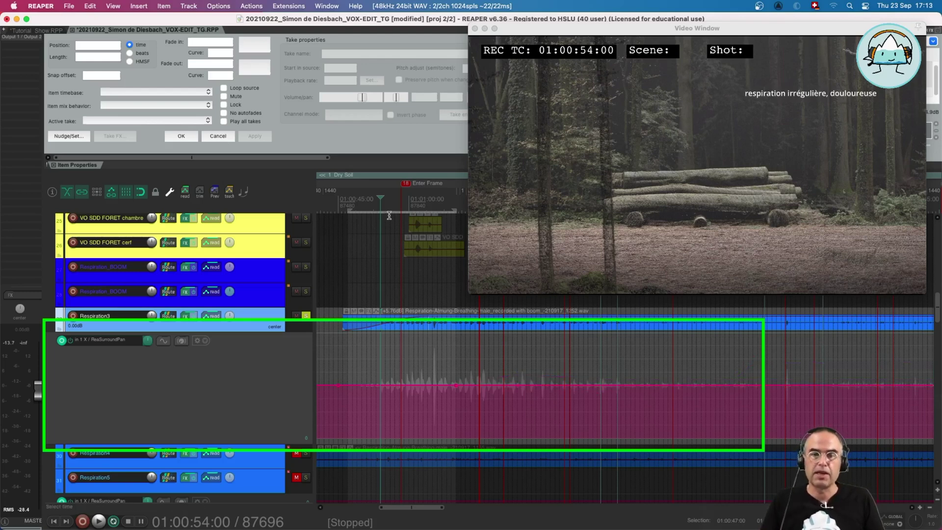
drag(387, 209, 407, 210)
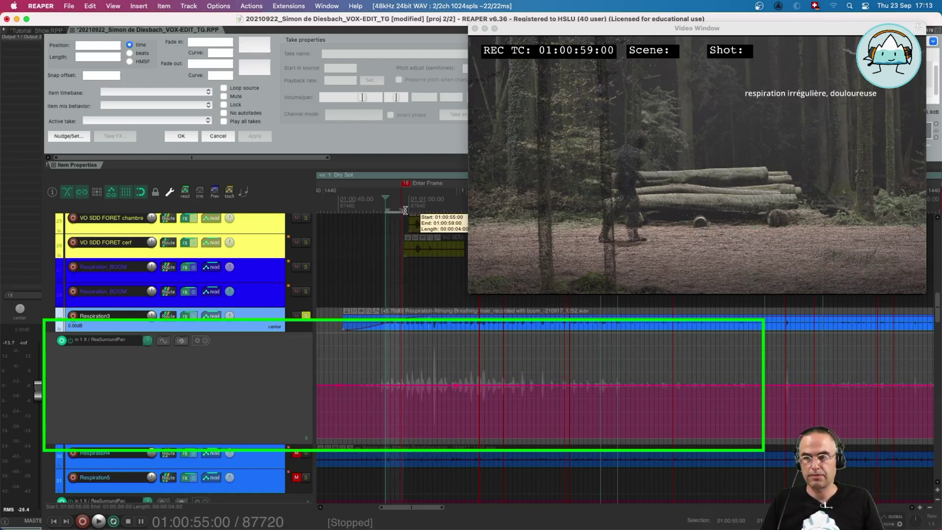
click(406, 210)
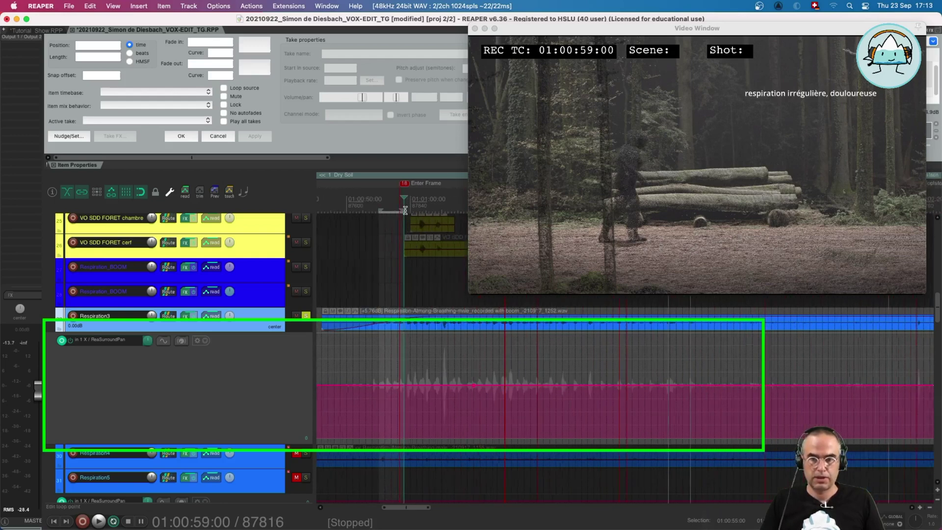
scroll(405, 210, up, 2)
drag(400, 210, 411, 210)
click(410, 210)
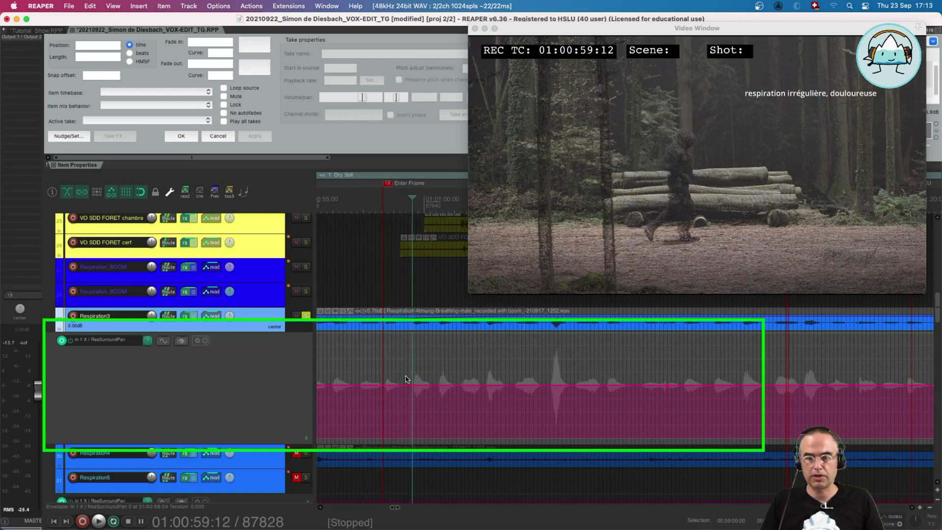
Preview 01:00:47:00–01:00:49:12, then set the play position to 01:00:57:12.
scroll(396, 393, down, 5)
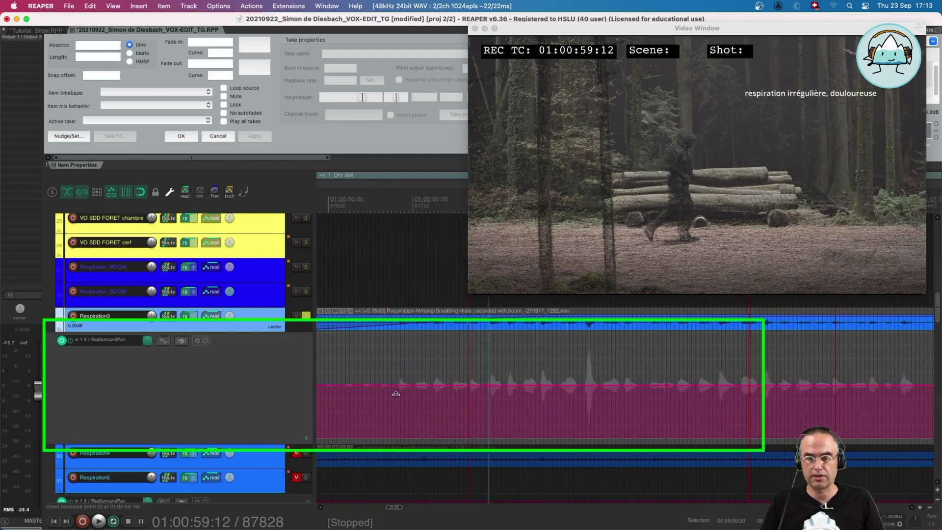
scroll(396, 393, left, 5)
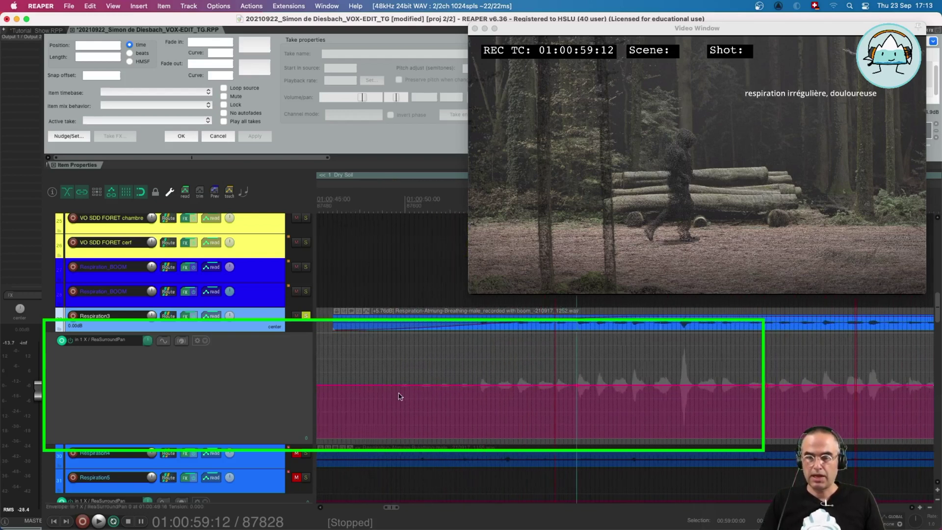
scroll(400, 396, down, 3)
click(374, 210)
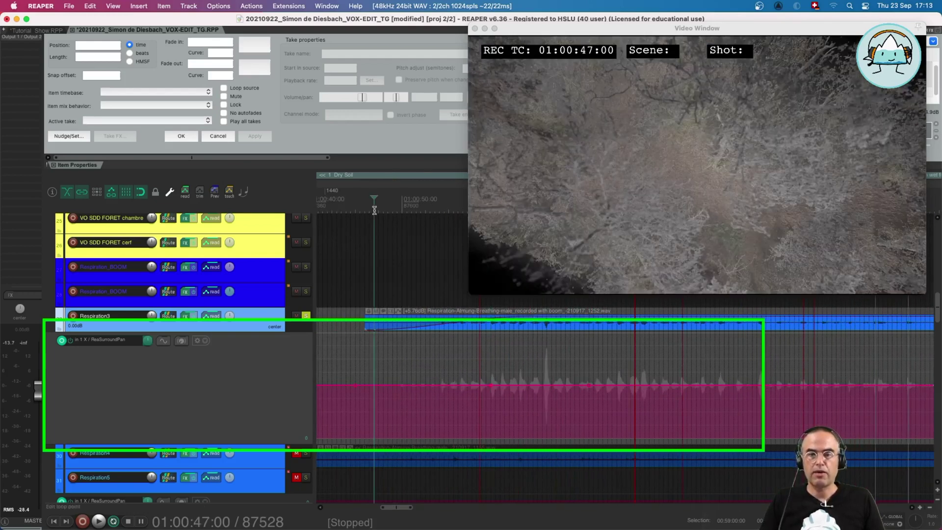
drag(373, 211, 471, 211)
scroll(447, 250, right, 5)
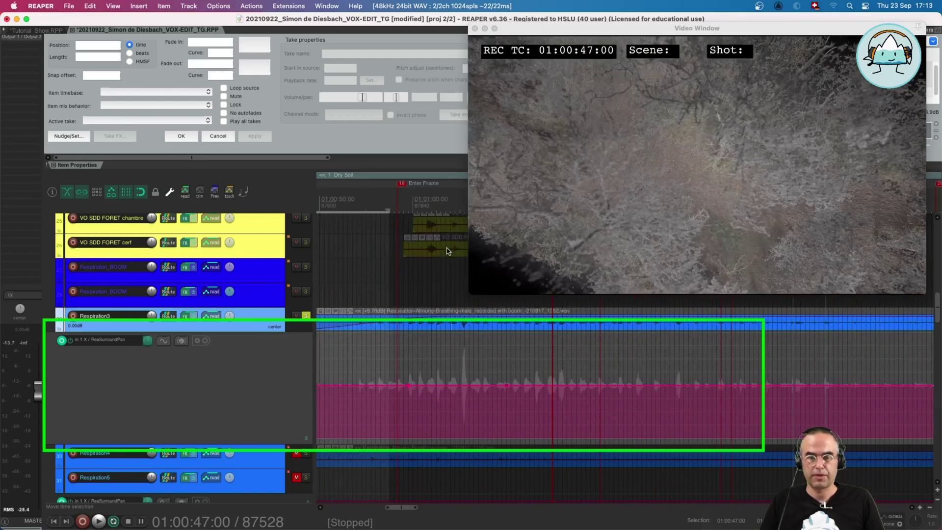
click(391, 205)
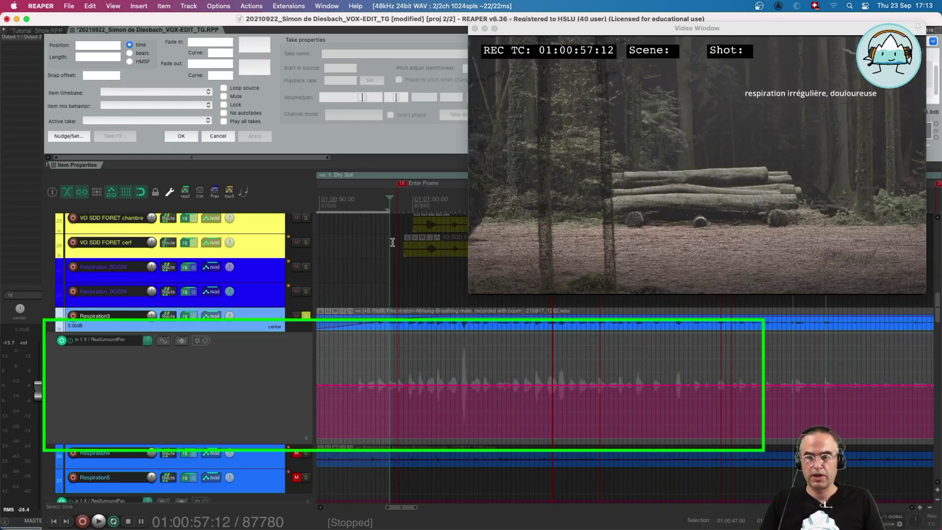
Select 01:00:59:00–01:01:02:00, add a pan X envelope point, and move to 01:01:02:12.
drag(402, 211, 435, 210)
click(436, 385)
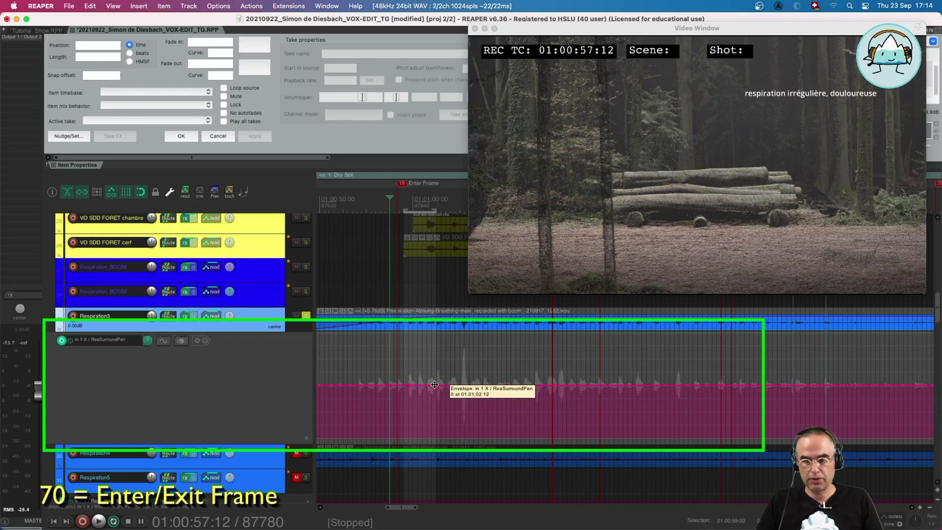
click(434, 211)
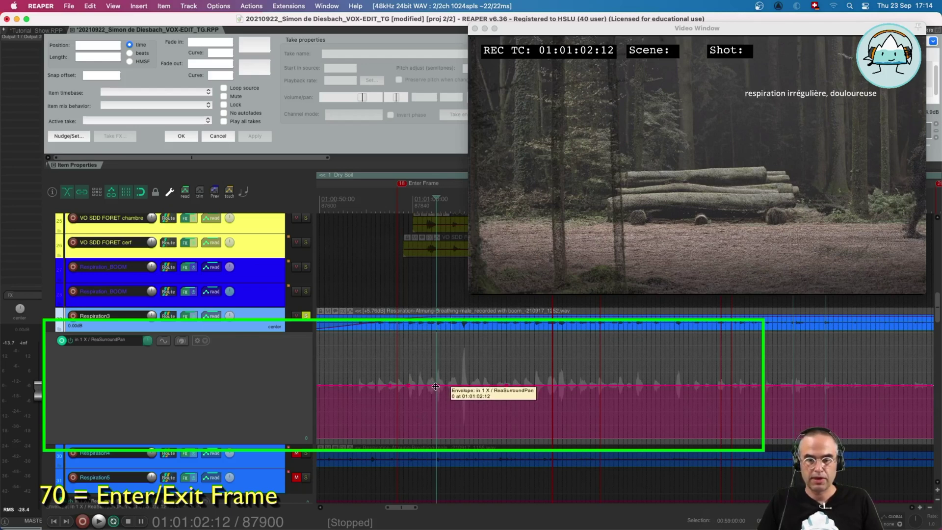
Add pan X envelope points, dipping one and raising one at 01:00:57:12.
drag(436, 391, 435, 422)
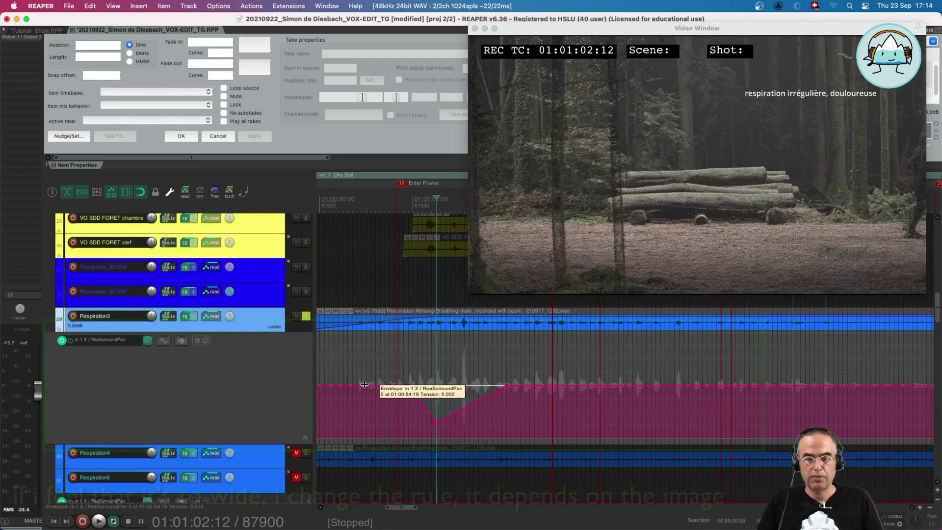
click(337, 385)
click(398, 386)
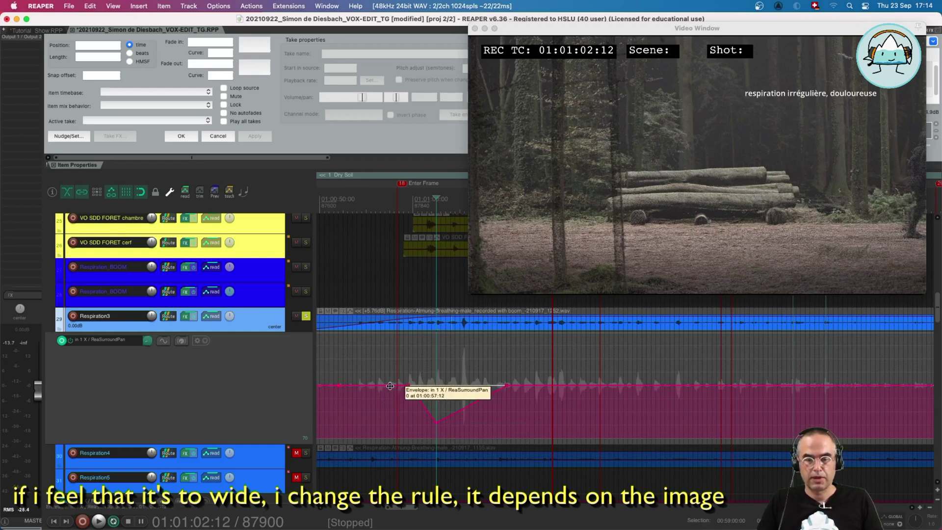
click(388, 212)
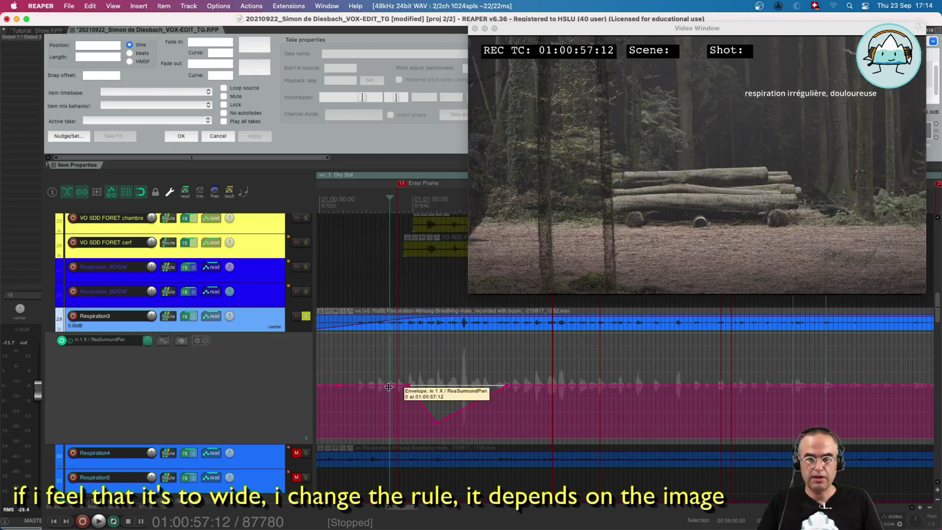
drag(389, 385, 390, 348)
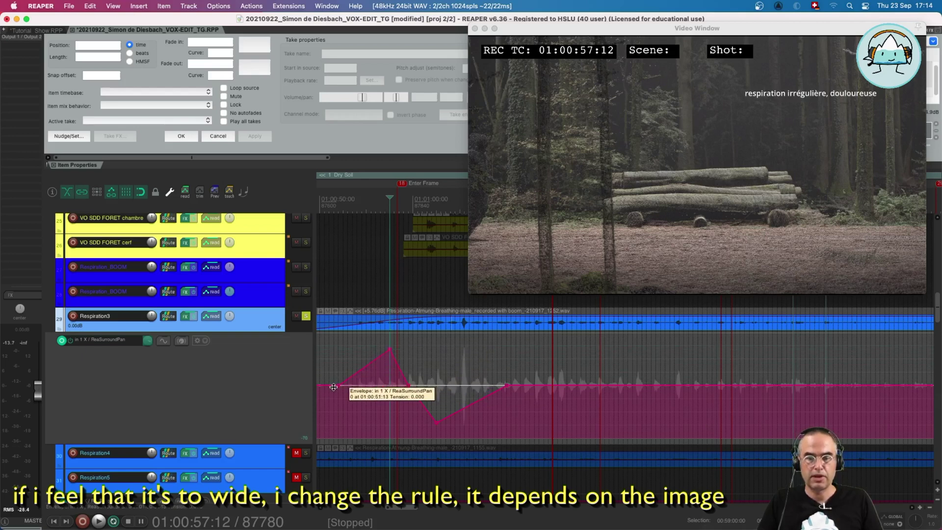
Move the peak point to the item start at -100 and pull a point to 100 near 01:01:09.
scroll(361, 386, up, 5)
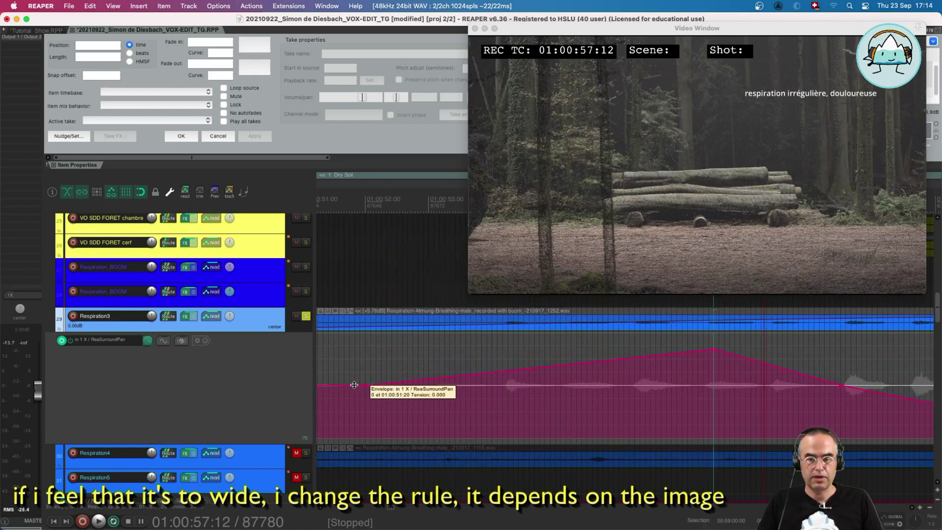
scroll(360, 386, down, 3)
scroll(355, 385, down, 2)
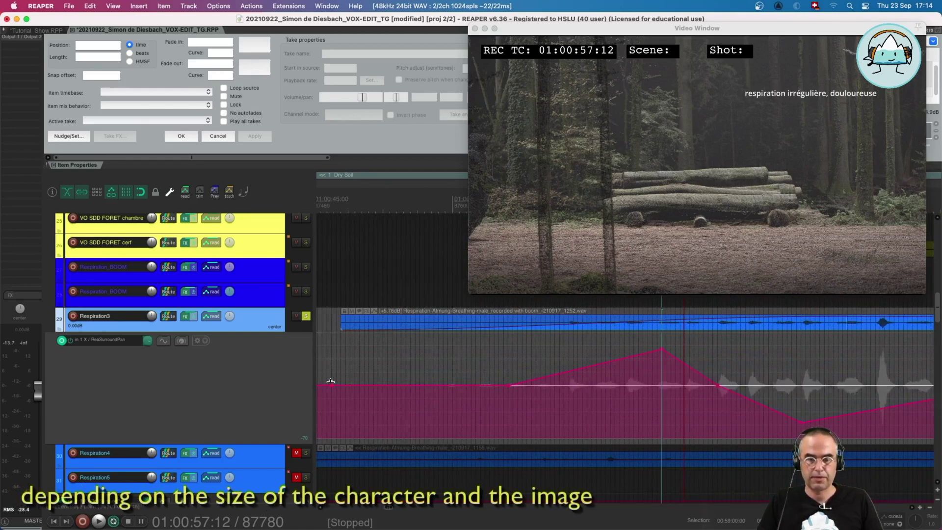
drag(511, 382, 335, 317)
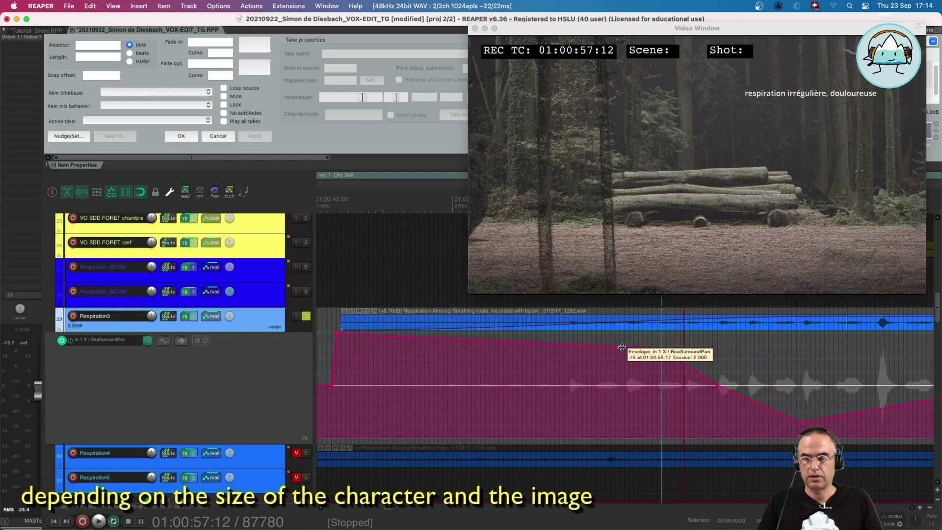
scroll(659, 348, down, 4)
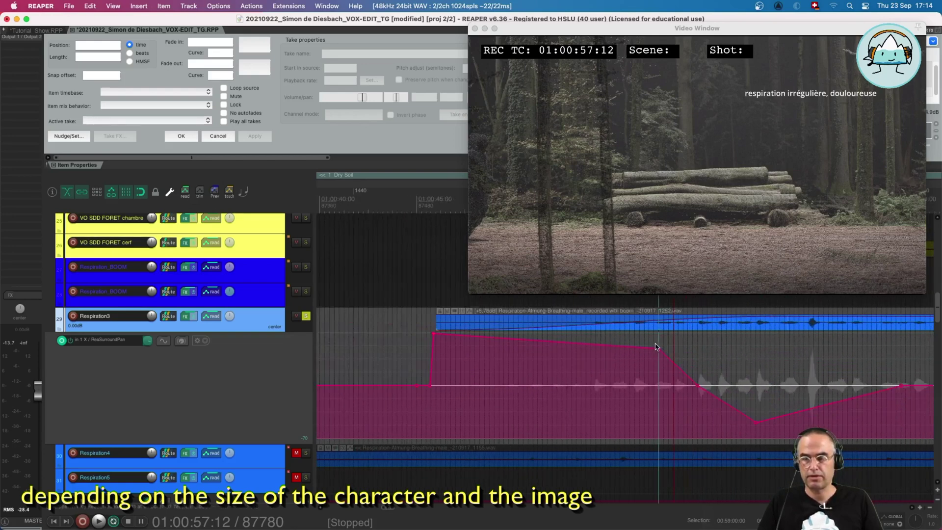
scroll(655, 342, right, 5)
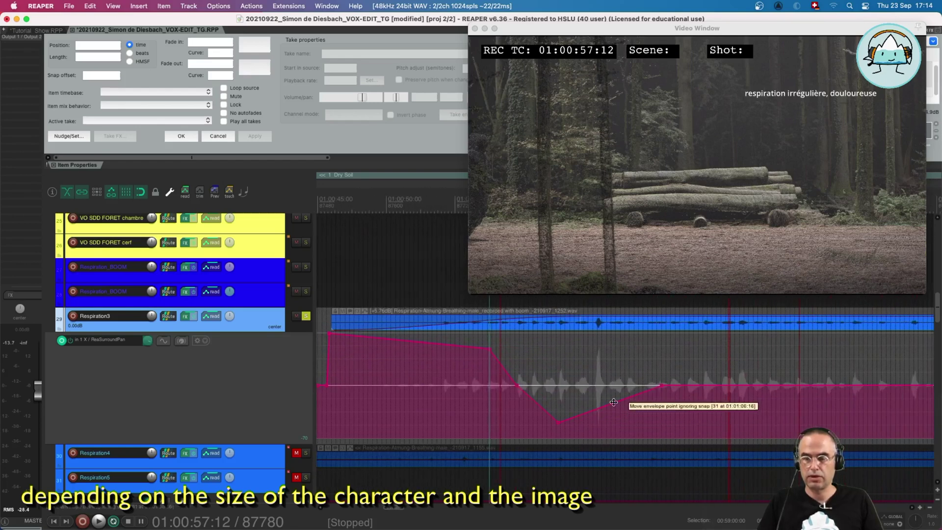
drag(613, 403, 655, 443)
Move the lower pan X point beside the upper one, then offset it into a short slope.
scroll(657, 443, up, 8)
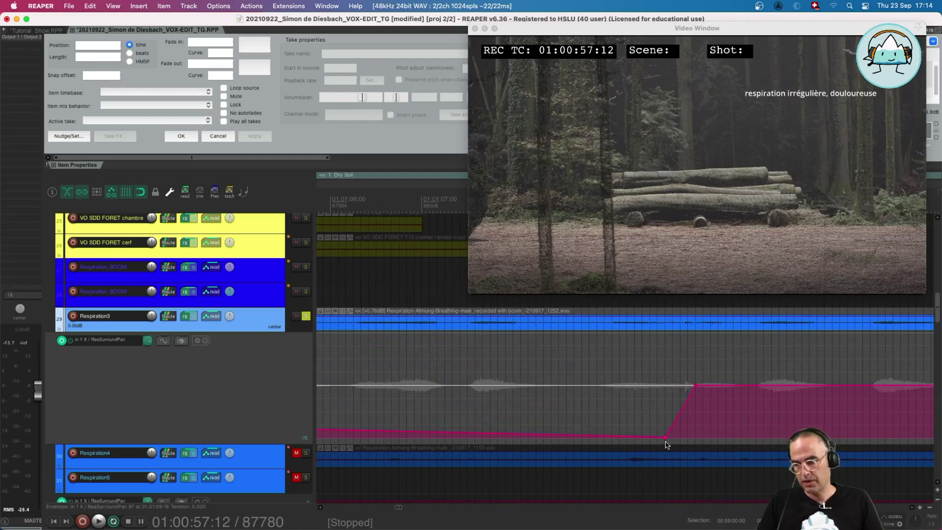
click(669, 436)
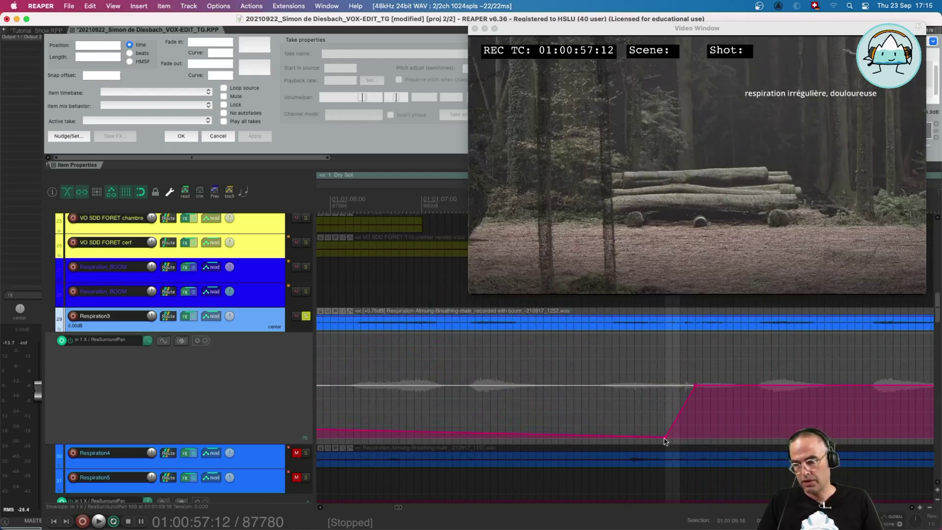
drag(664, 436, 692, 438)
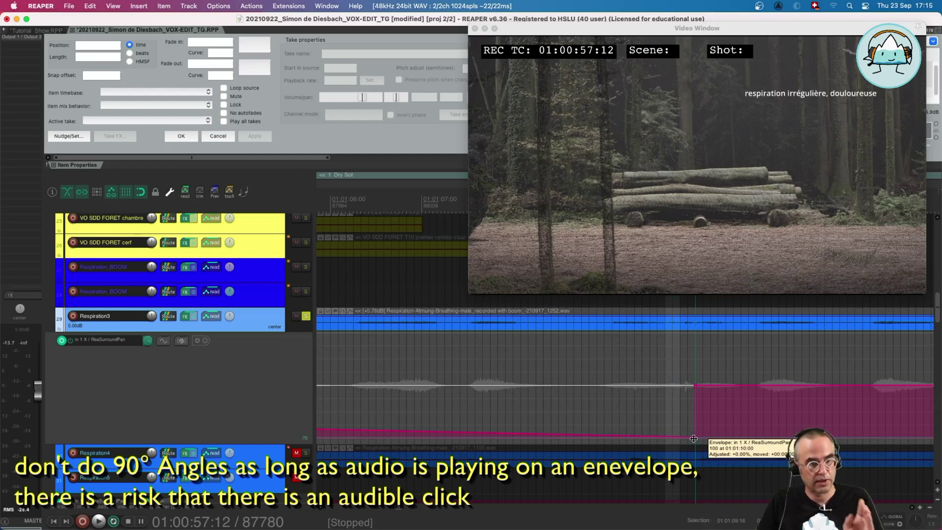
drag(692, 438, 683, 437)
scroll(692, 402, up, 2)
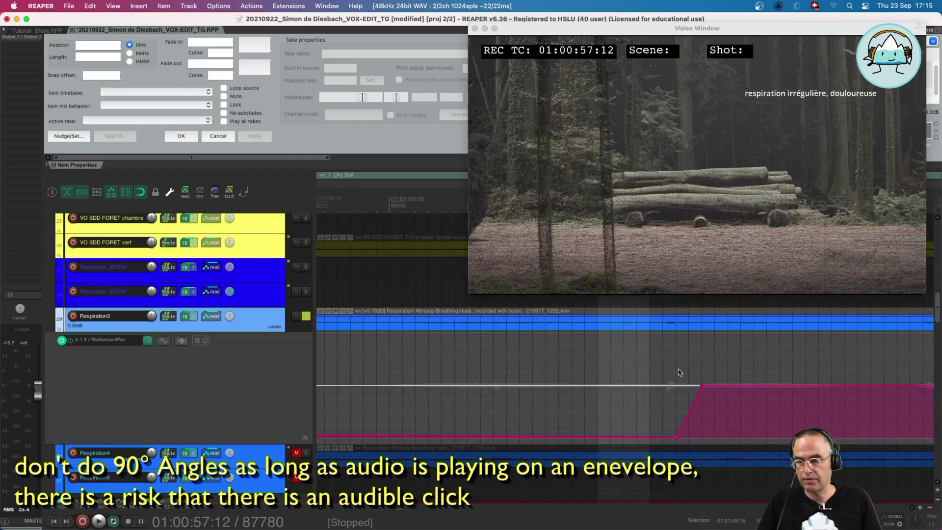
drag(675, 438, 689, 437)
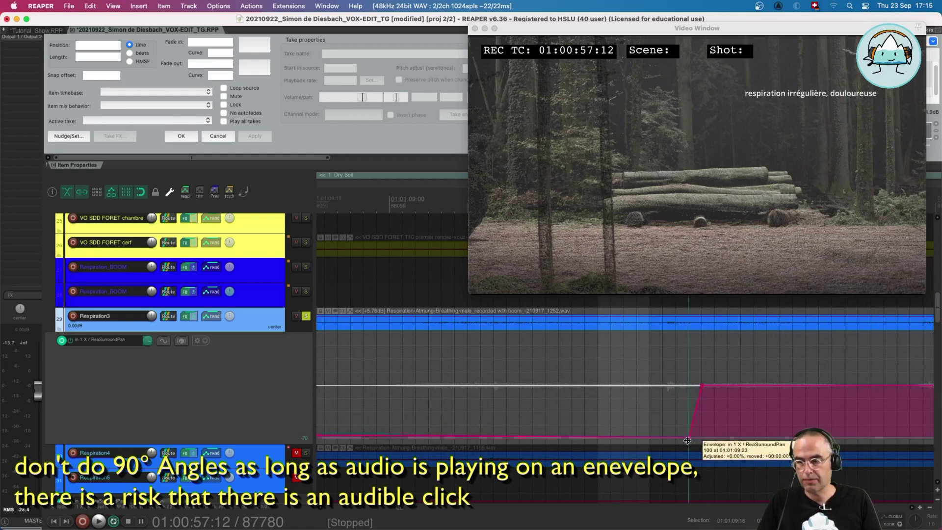
Select the range 01:01:10:01 to 10:09 and step frame by frame to check the ramp.
click(702, 371)
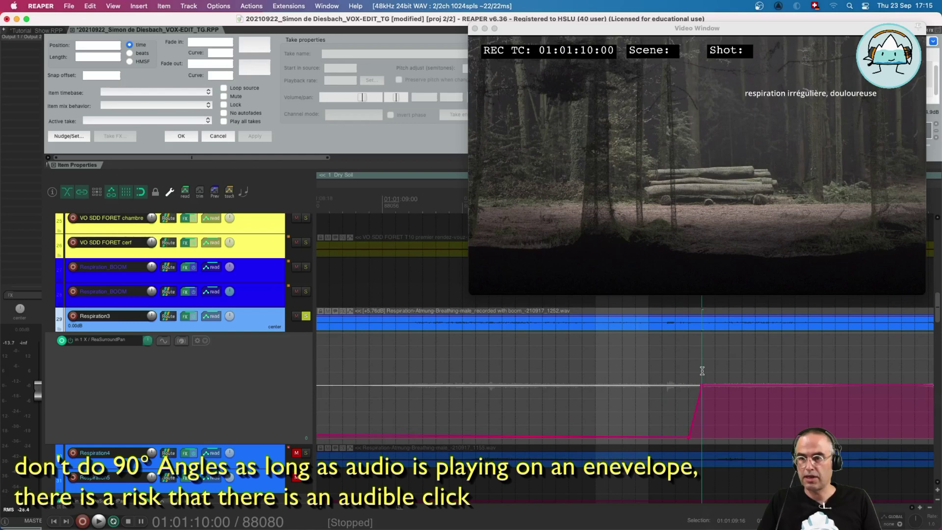
scroll(702, 371, right, 5)
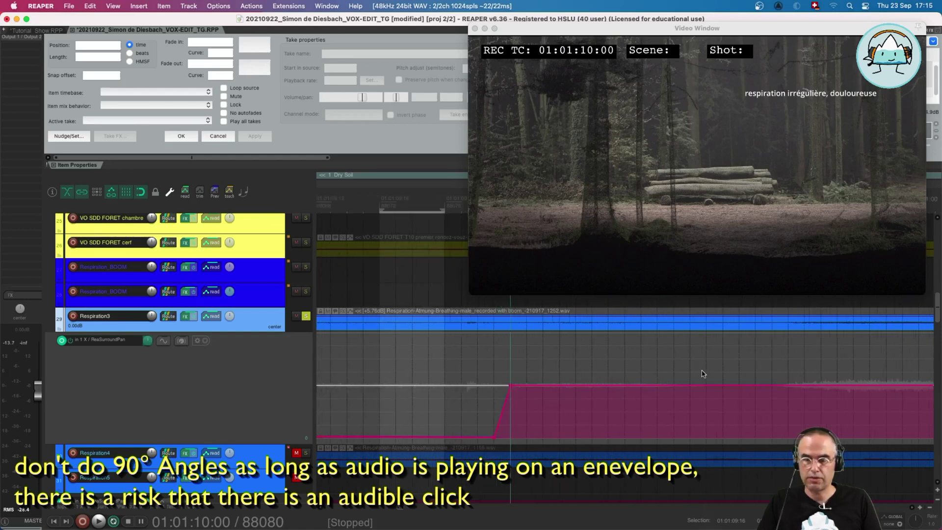
scroll(703, 374, down, 3)
click(680, 359)
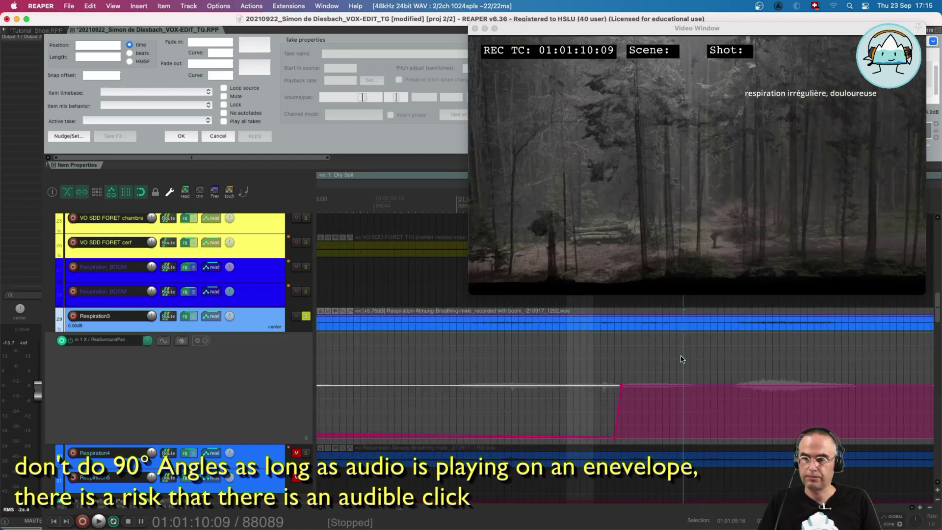
drag(681, 358, 626, 358)
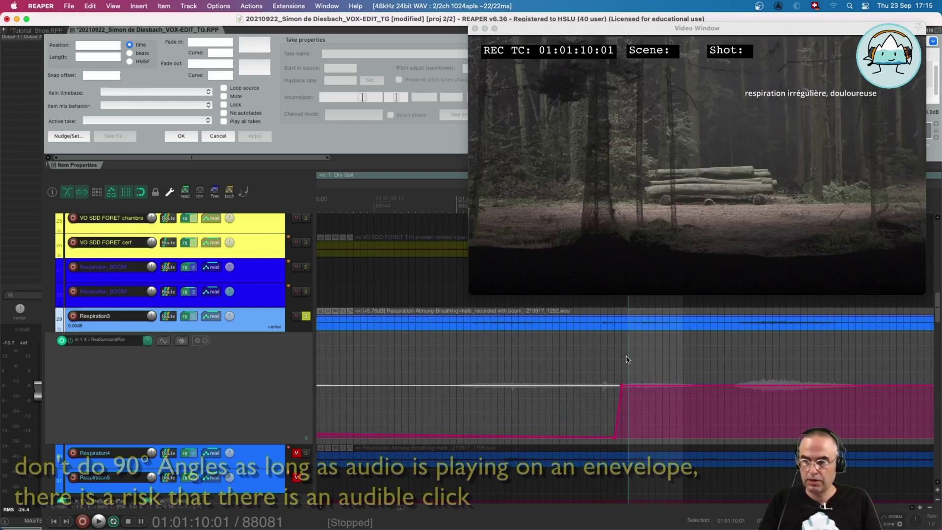
key(Right)
key(Left)
key(Right)
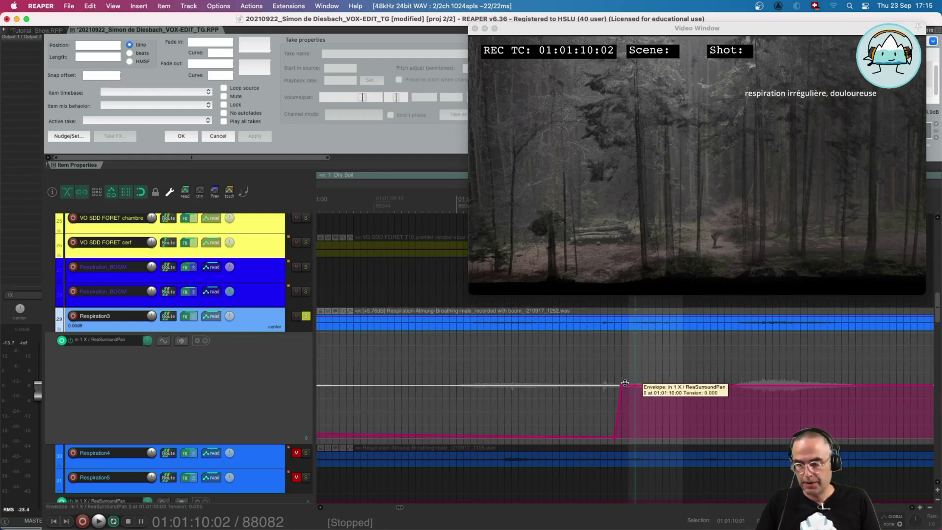
Refine the ramp by moving the upper point later and the lower point down to 01:01:09:23.
drag(621, 383, 634, 386)
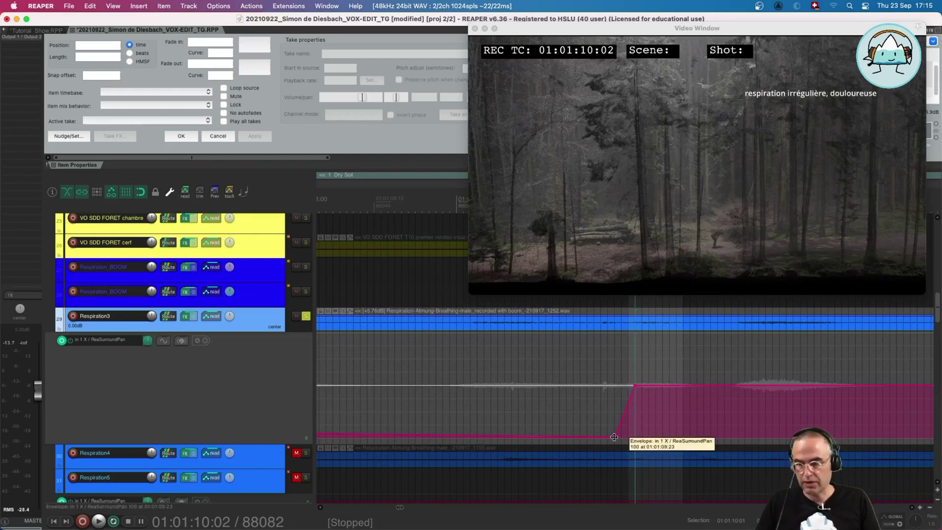
drag(614, 437, 616, 440)
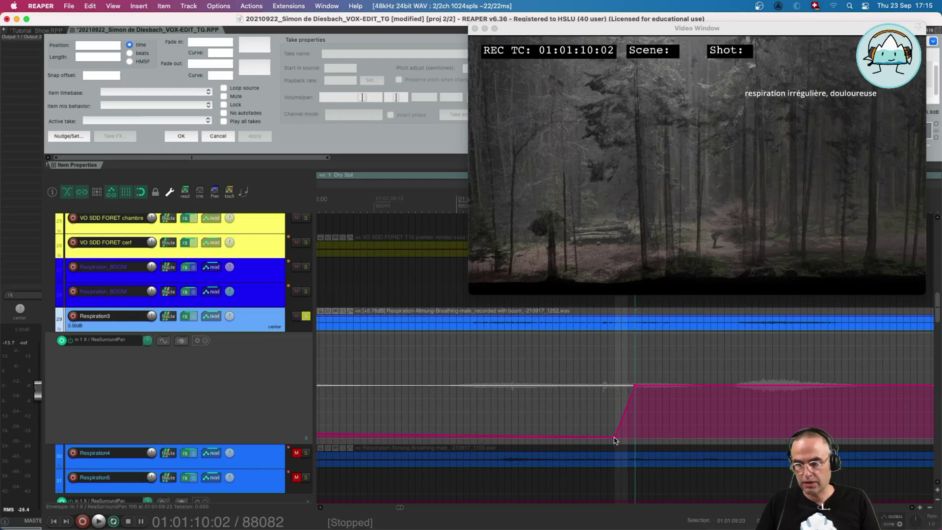
click(614, 441)
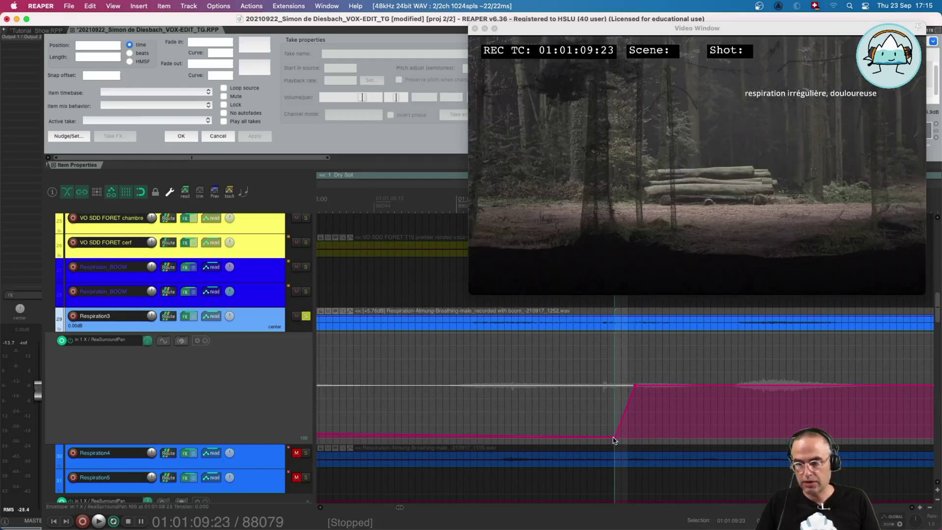
drag(614, 437, 629, 436)
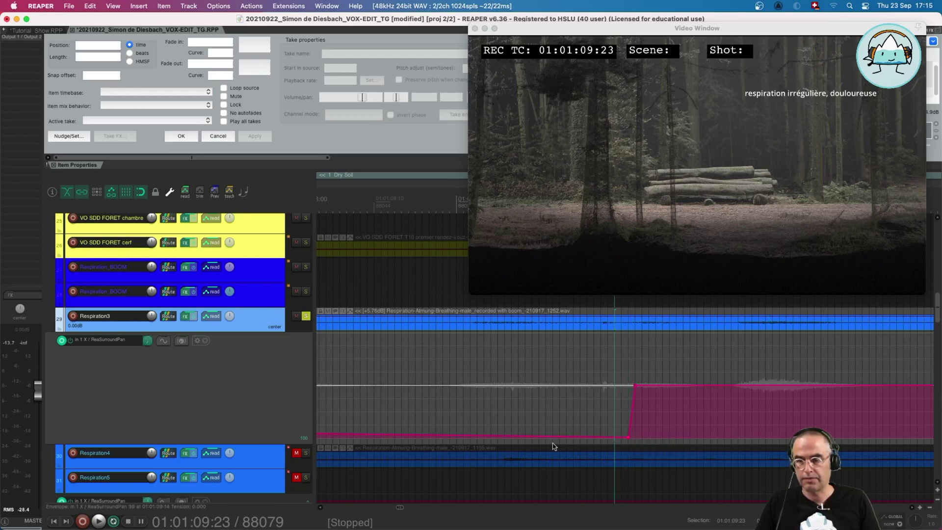
click(635, 352)
scroll(622, 403, down, 5)
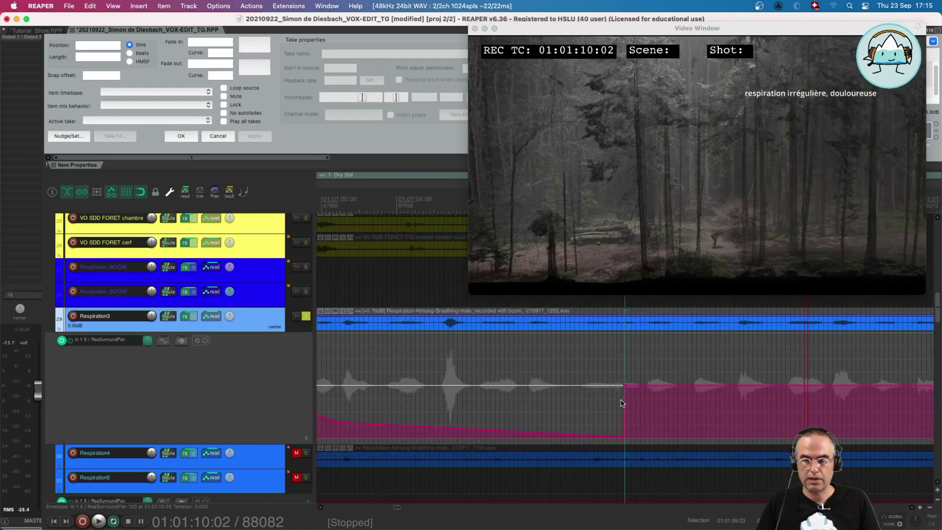
scroll(622, 404, down, 6)
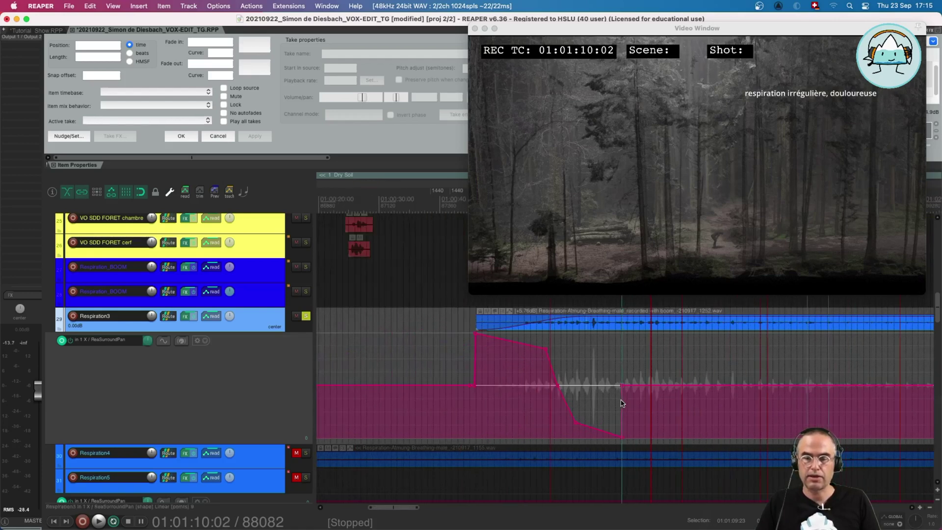
Play the Respiration3 breathing item from its start, then stop playback.
click(477, 320)
key(space)
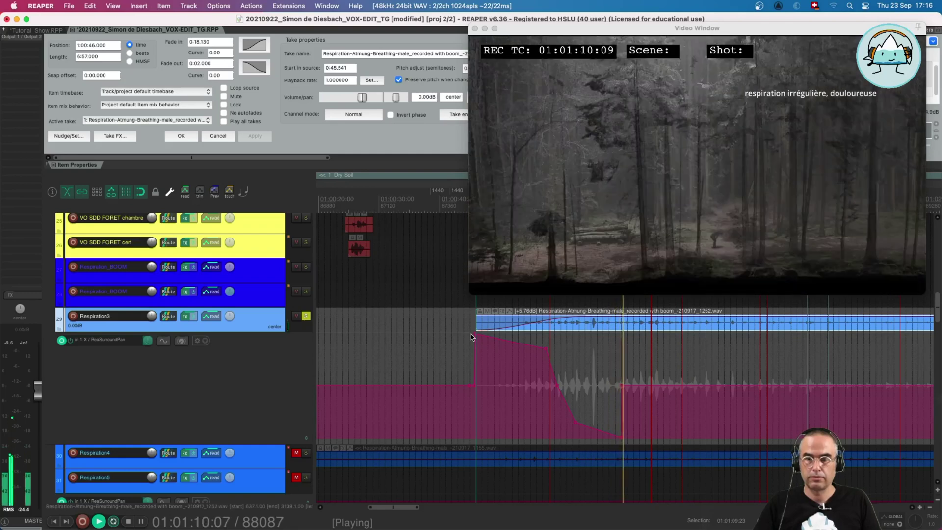
scroll(564, 368, left, 3)
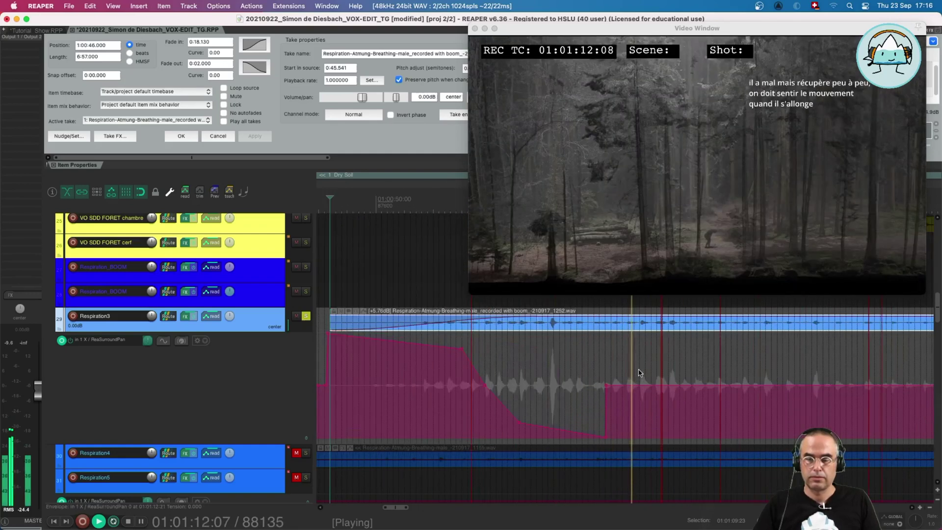
key(space)
Show Respiration3's volume envelope lane with the V shortcut.
scroll(262, 324, down, 1)
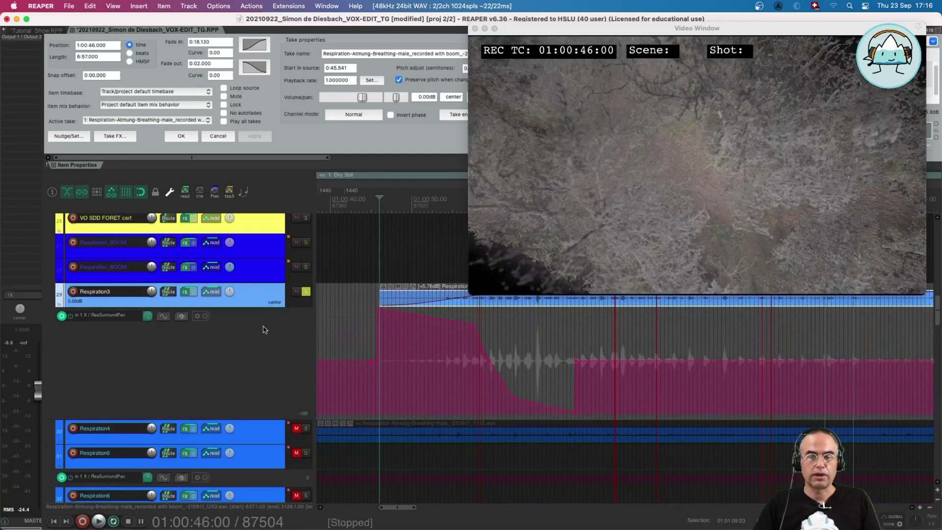
scroll(259, 305, up, 1)
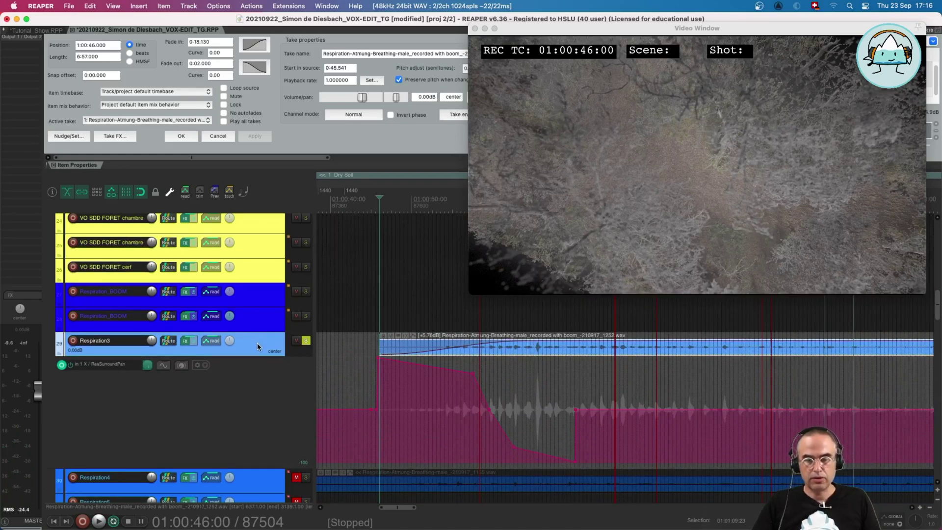
key(v)
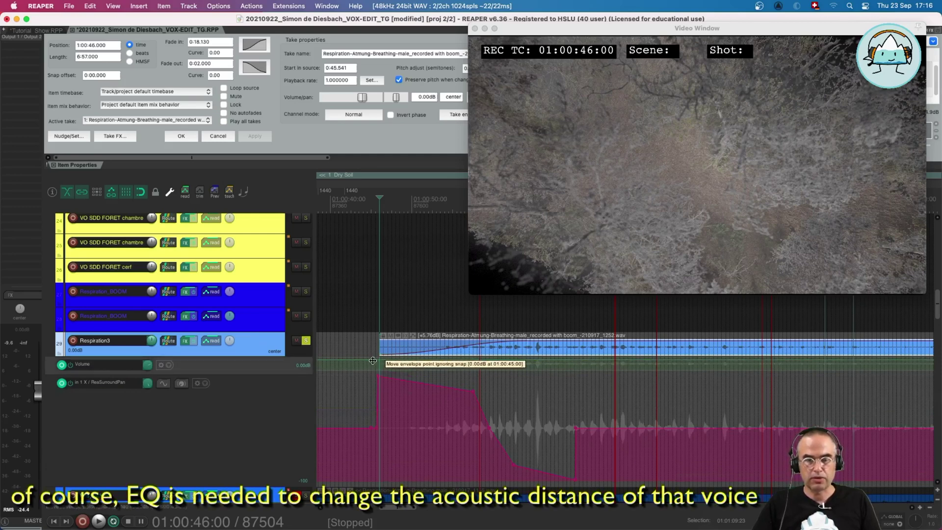
Pull Respiration3's volume envelope down to about -13 dB, then a segment to -15.6 dB.
drag(374, 360, 376, 415)
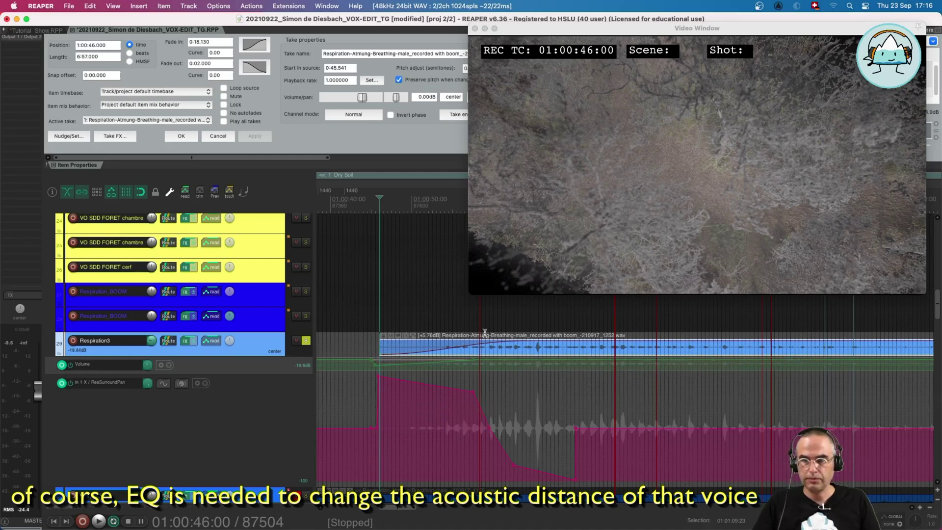
click(505, 318)
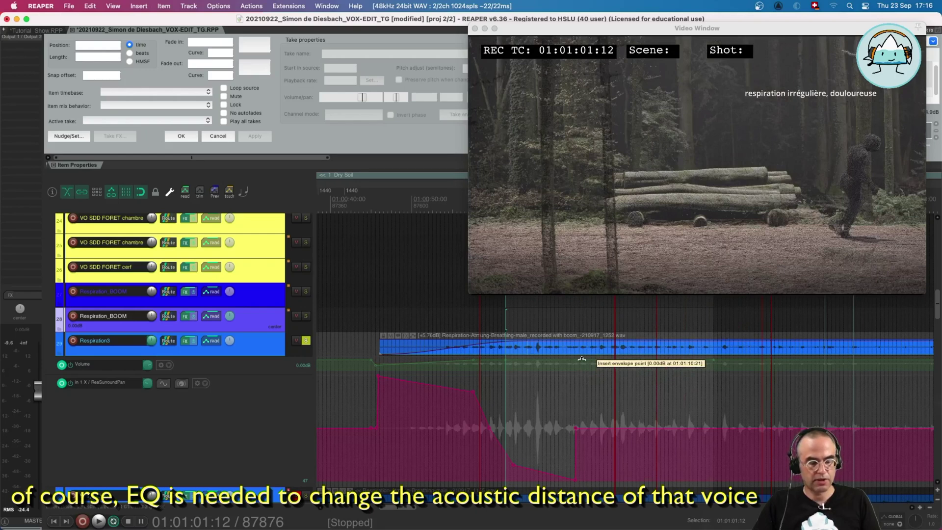
drag(582, 360, 579, 399)
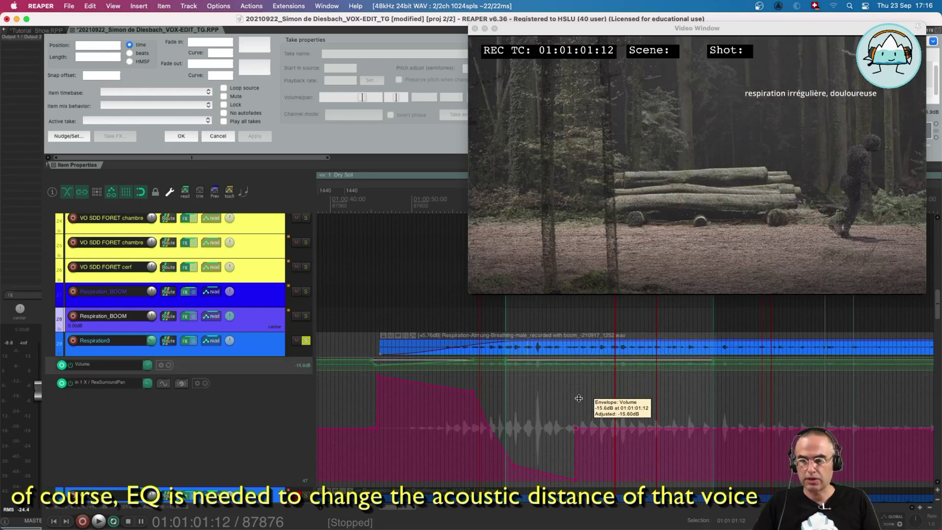
Reset the volume envelope to 0 dB and replay the breathing from about 01:00:45.
click(571, 364)
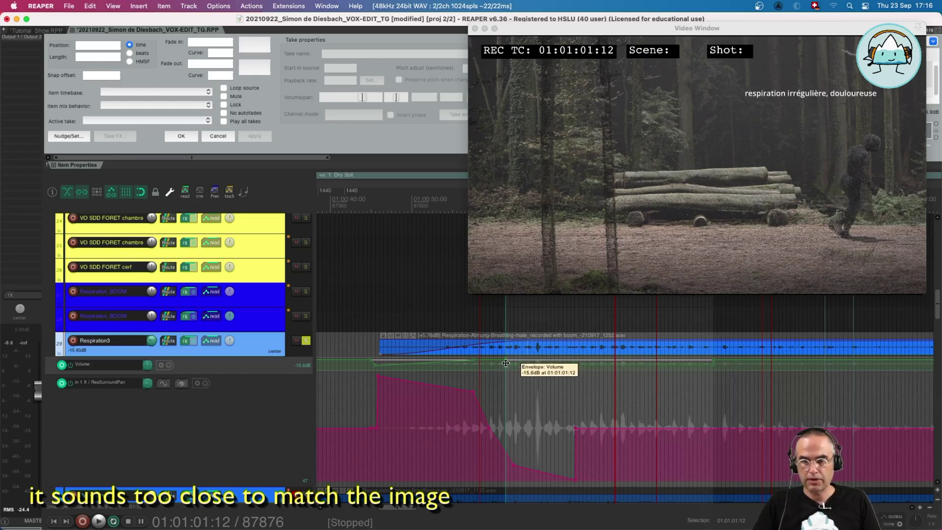
double_click(505, 363)
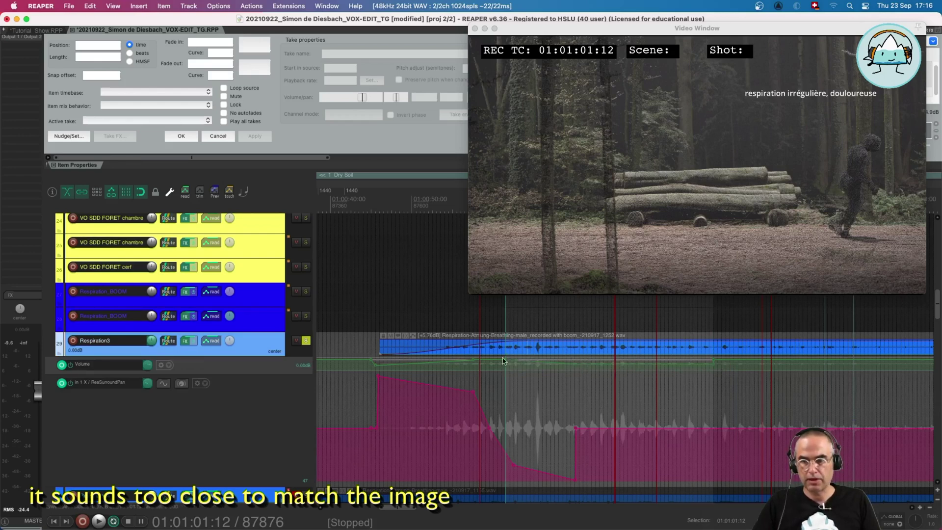
click(378, 309)
key(space)
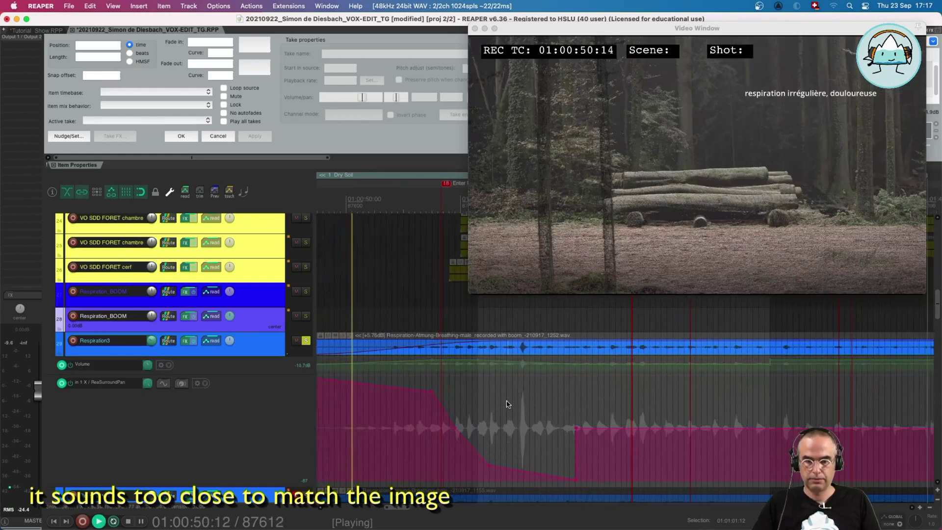
During playback, drag Respiration3's volume envelope near 01:01:10 down to roughly -27.6 dB.
scroll(507, 401, down, 3)
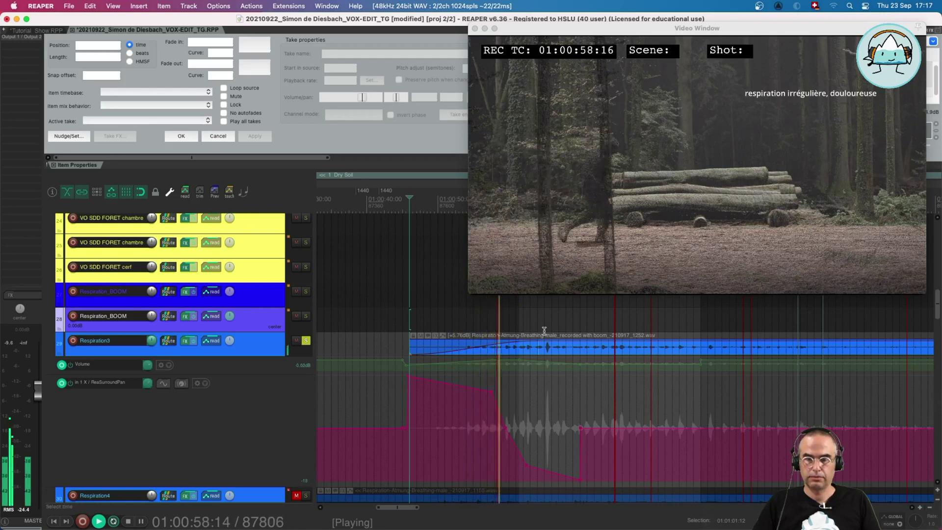
click(514, 395)
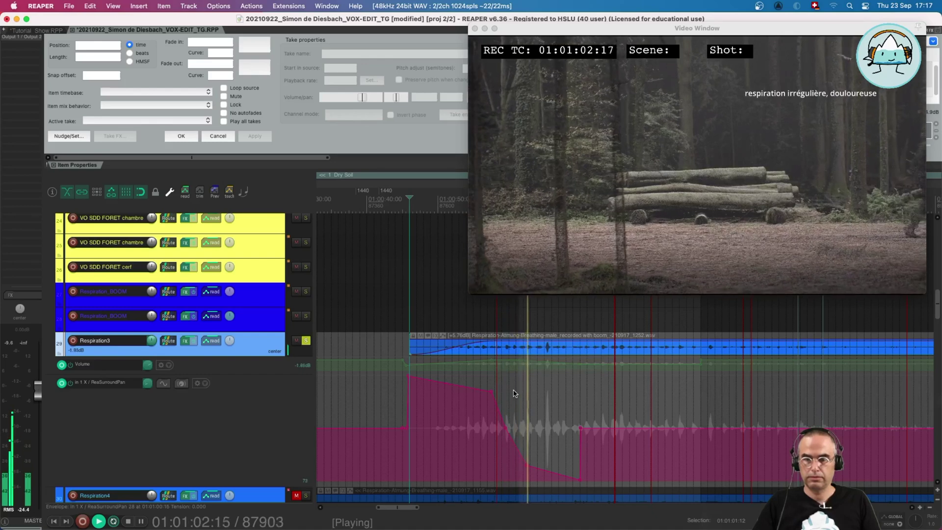
drag(601, 363, 580, 391)
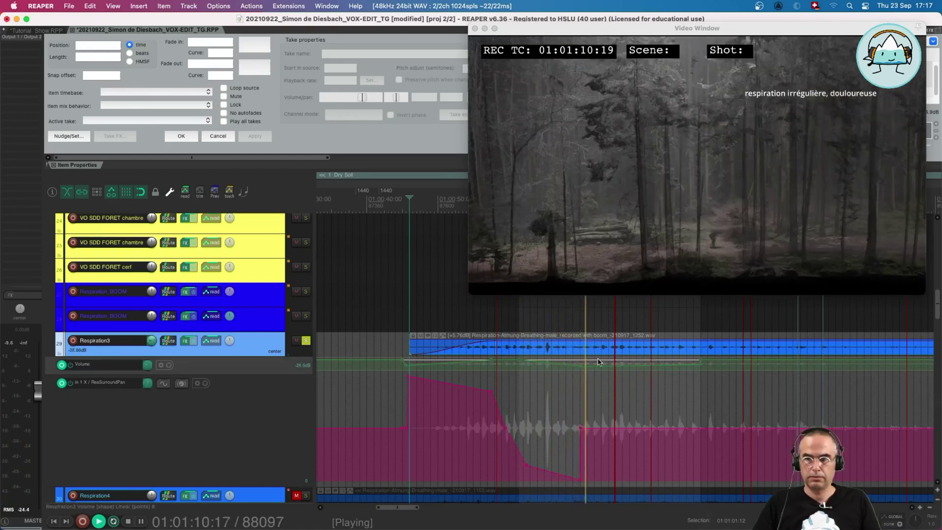
scroll(574, 390, down, 3)
scroll(574, 390, up, 4)
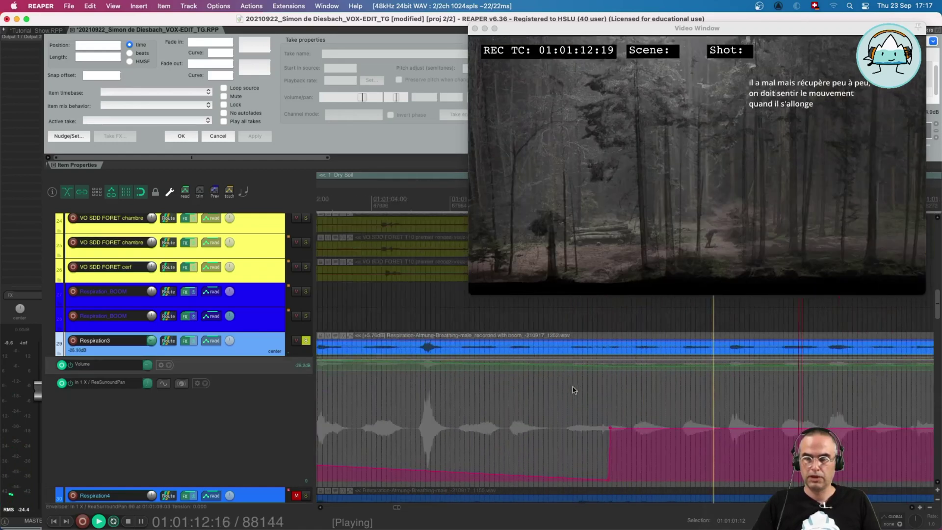
Split only the Respiration3 clip at 01:01:08:20 and 01:01:10:00, isolating the middle breath.
key(space)
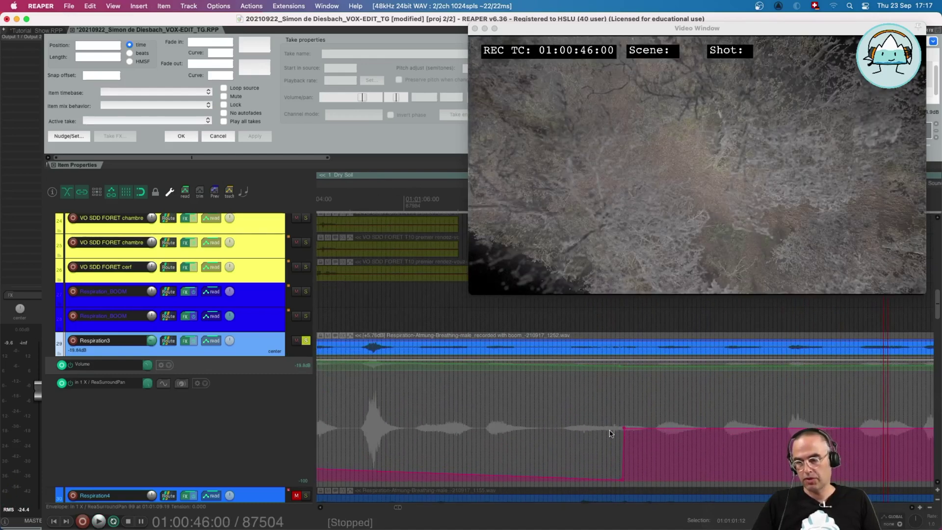
click(558, 418)
key(s)
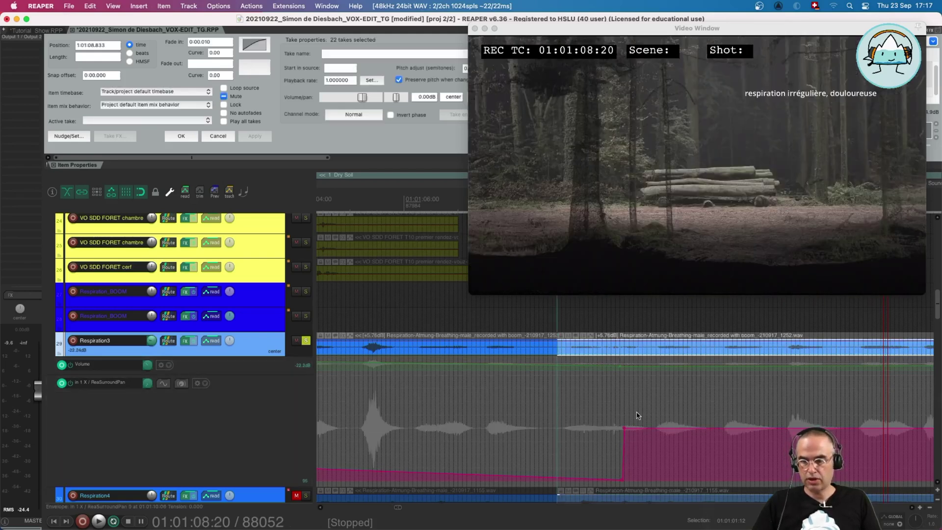
key(super+z)
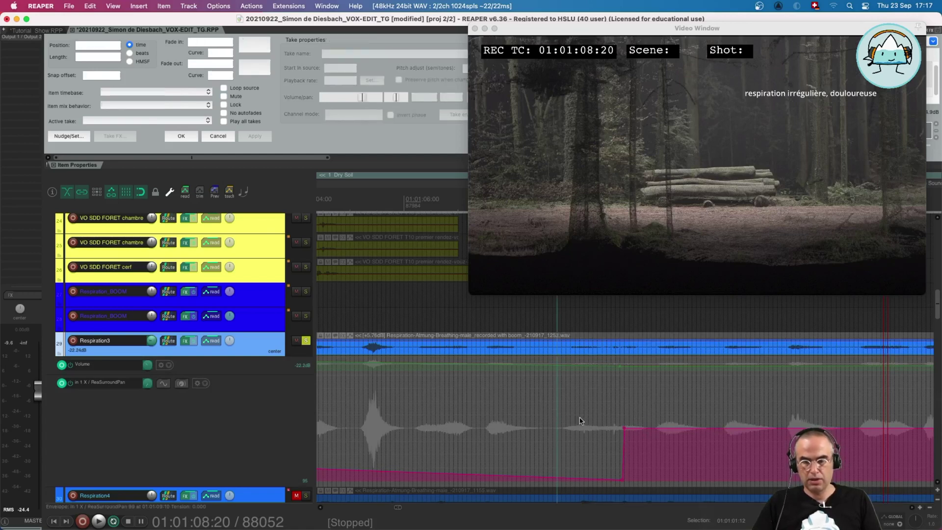
click(555, 347)
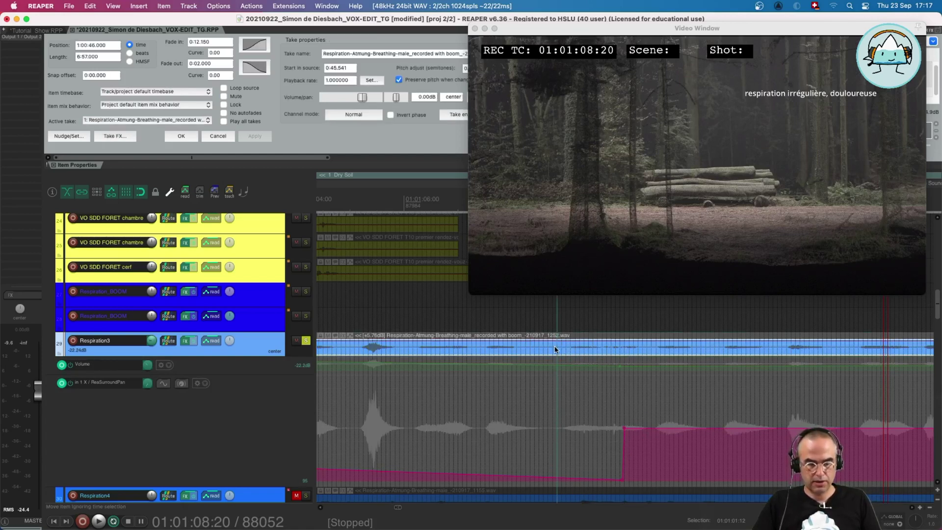
key(s)
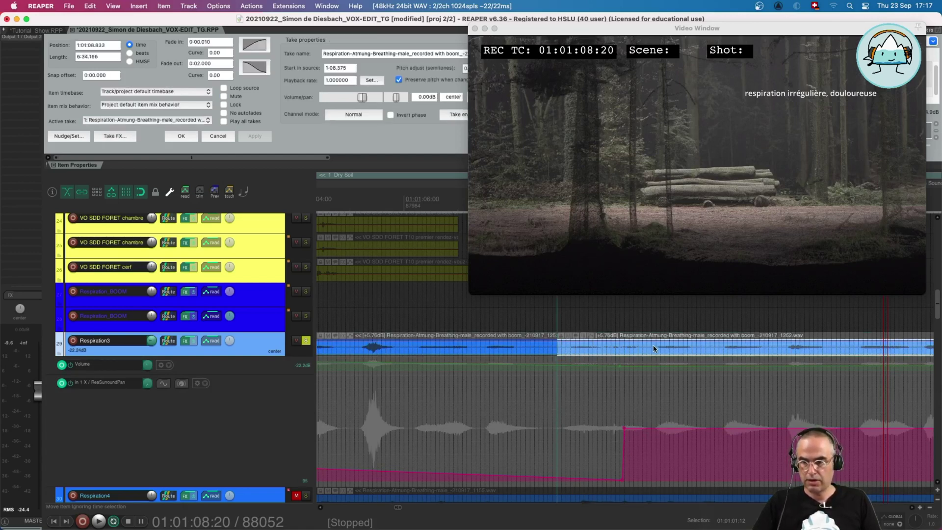
click(646, 349)
key(s)
click(619, 350)
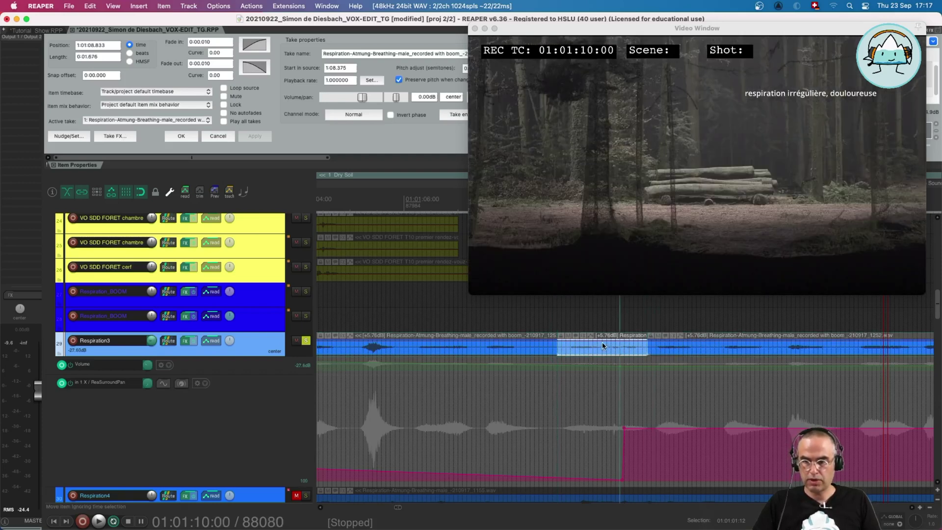
Lower the middle piece's item volume to -5.74 dB and play it back to check.
drag(603, 341, 531, 351)
click(468, 322)
key(space)
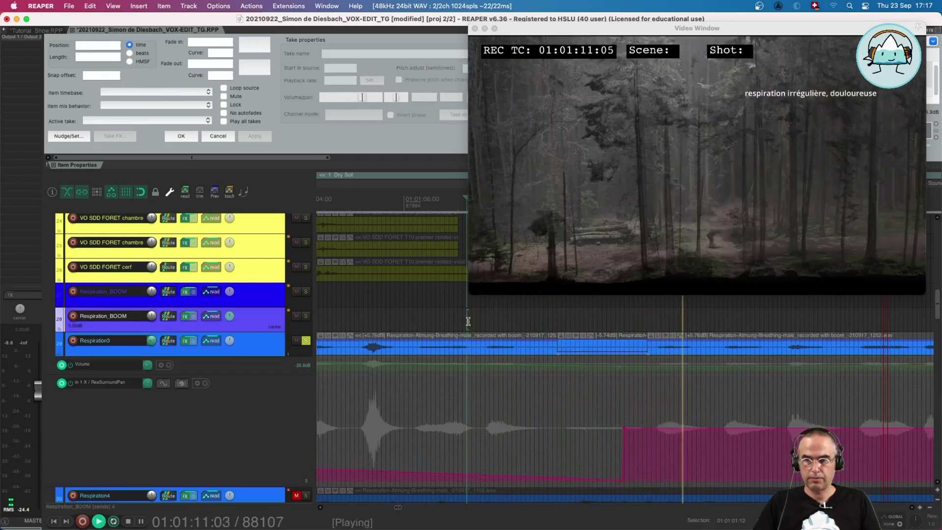
scroll(611, 354, down, 1)
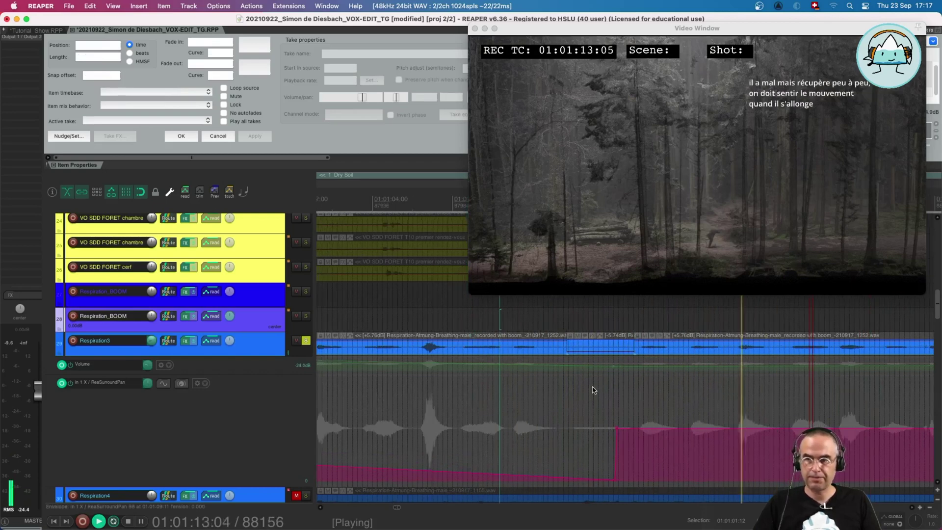
scroll(569, 387, down, 3)
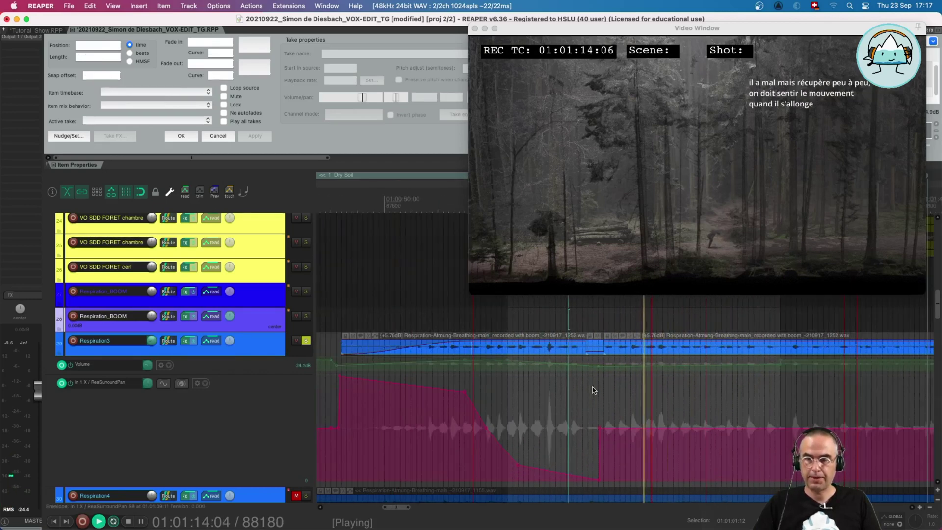
key(space)
scroll(568, 394, down, 3)
click(472, 395)
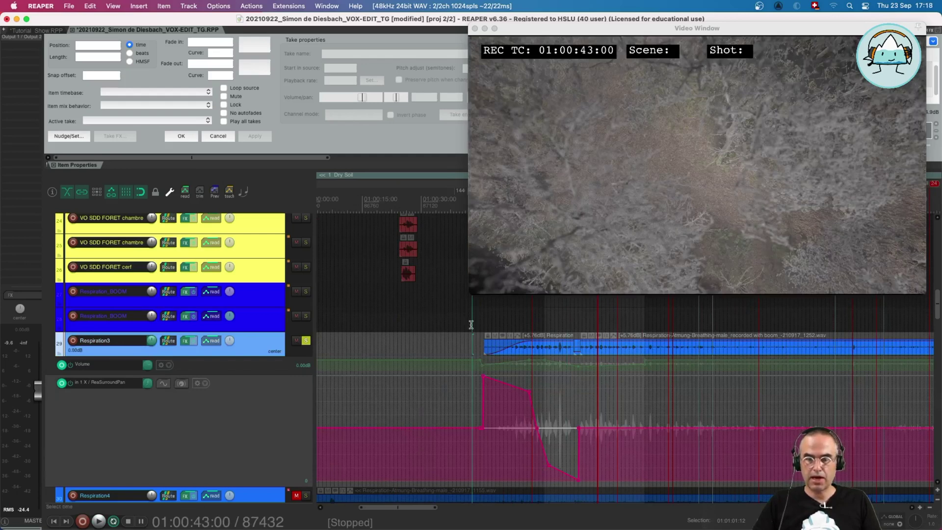
Select 01:00:43:00 to 01:01:12:03 on Respiration3's ReaSurroundPan X envelope.
click(471, 322)
click(472, 321)
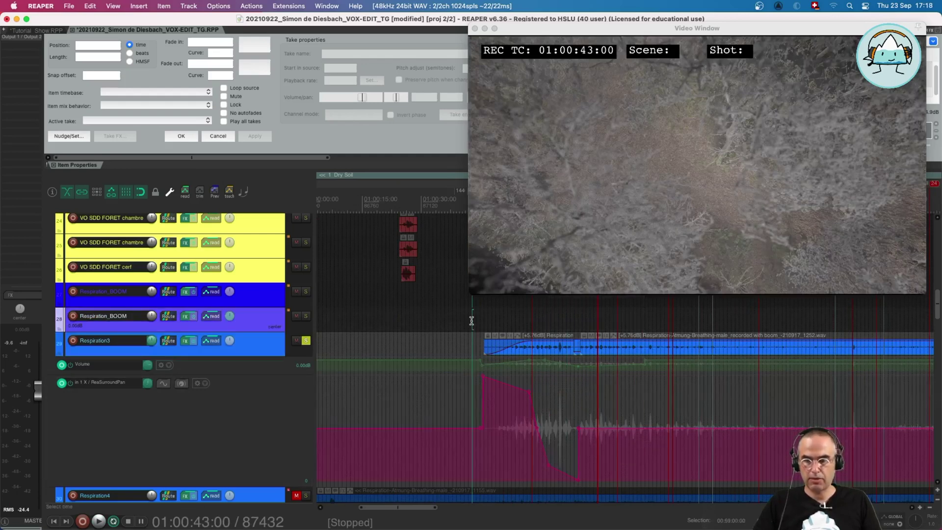
drag(471, 321, 586, 322)
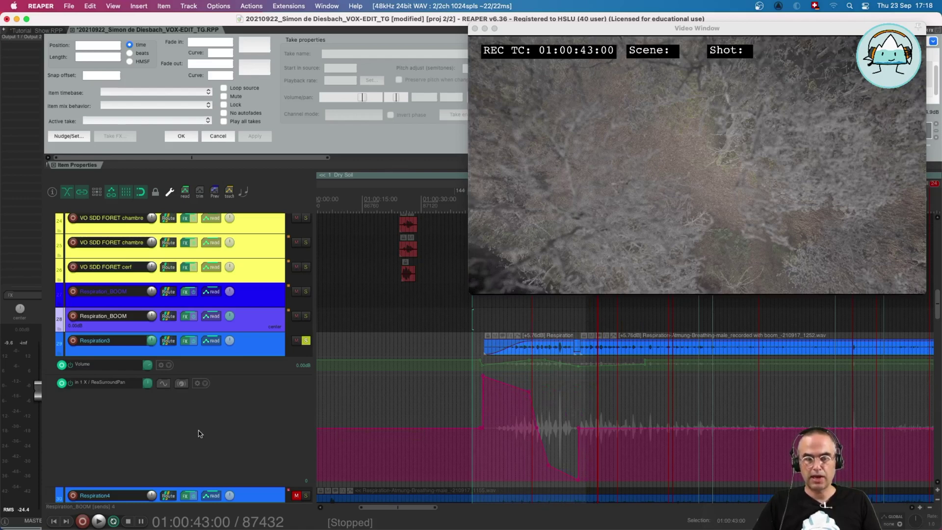
click(237, 427)
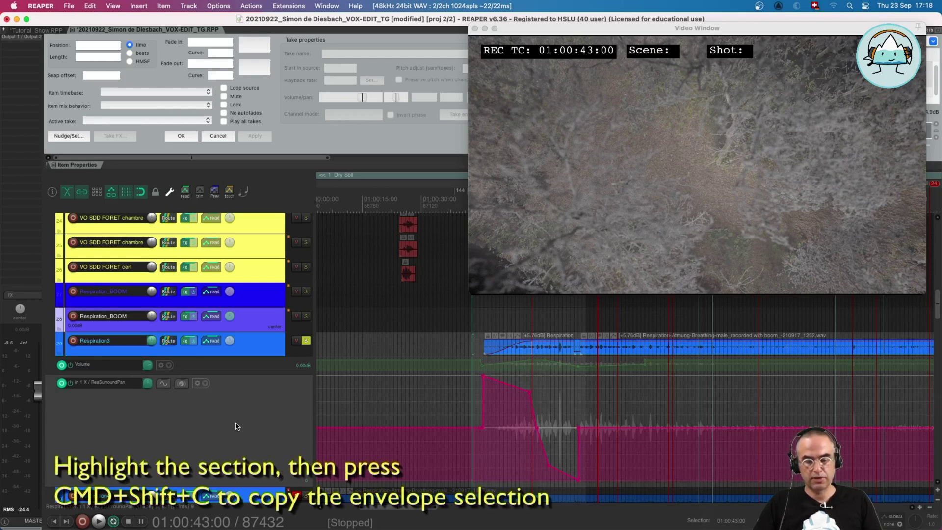
Paste the copied pan envelope section onto the FOL1 Mono footstep track.
scroll(237, 427, down, 10)
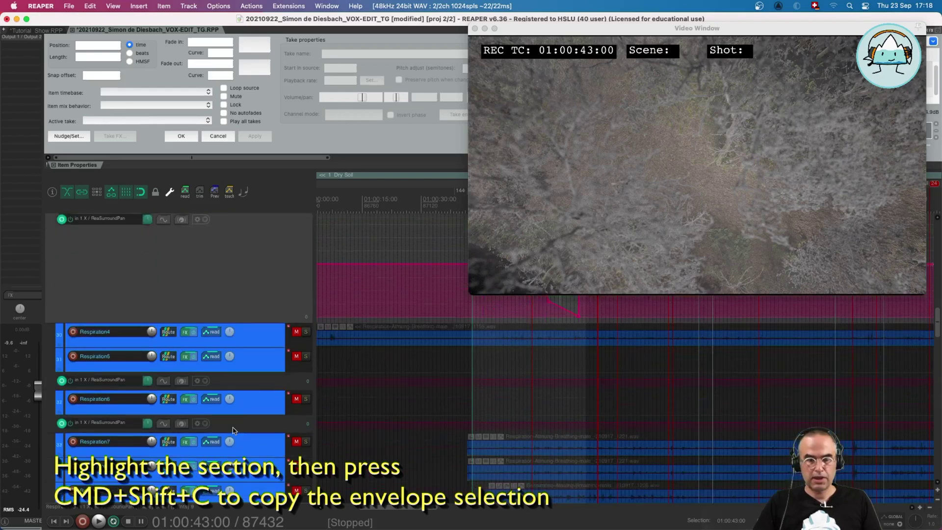
scroll(233, 431, down, 15)
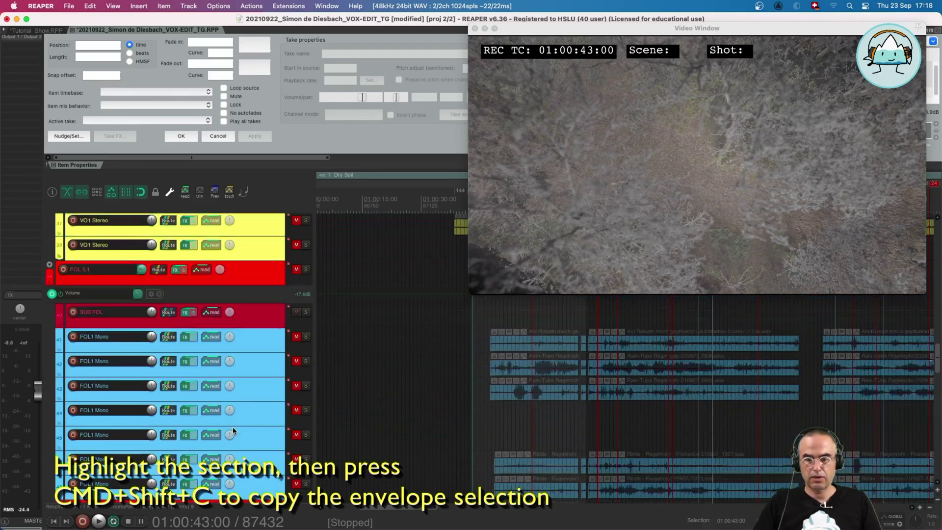
scroll(233, 427, down, 6)
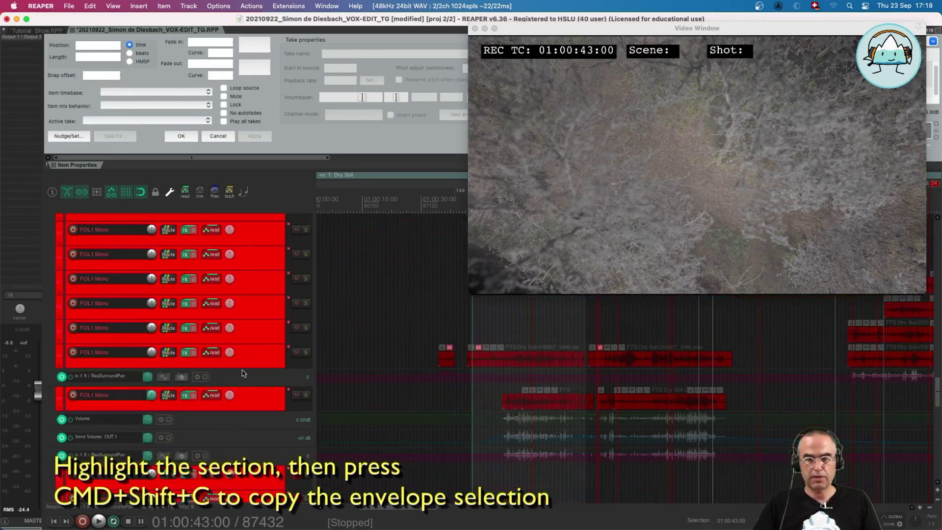
click(264, 409)
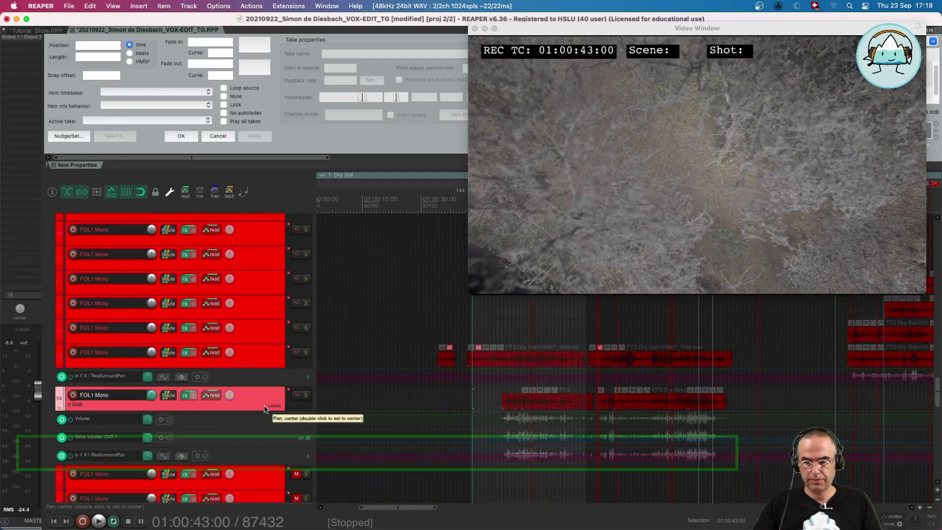
scroll(368, 302, down, 1)
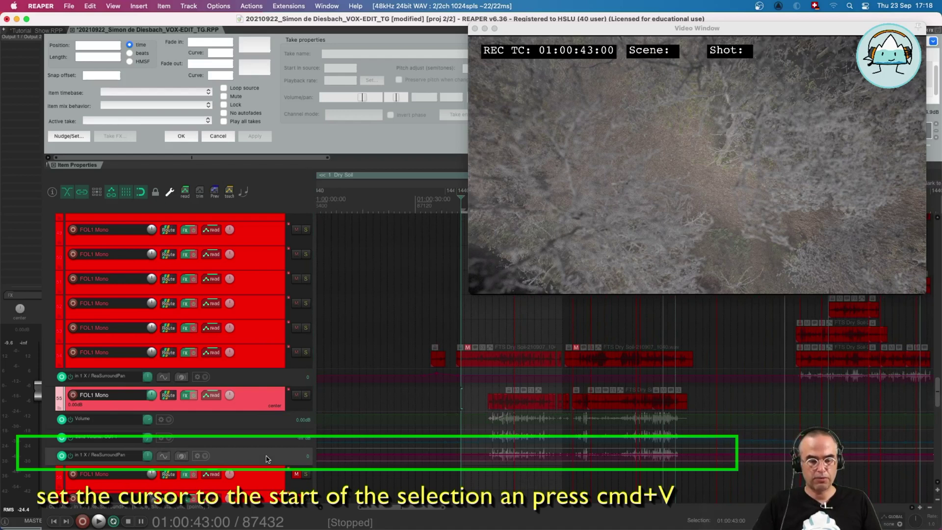
key(super+v)
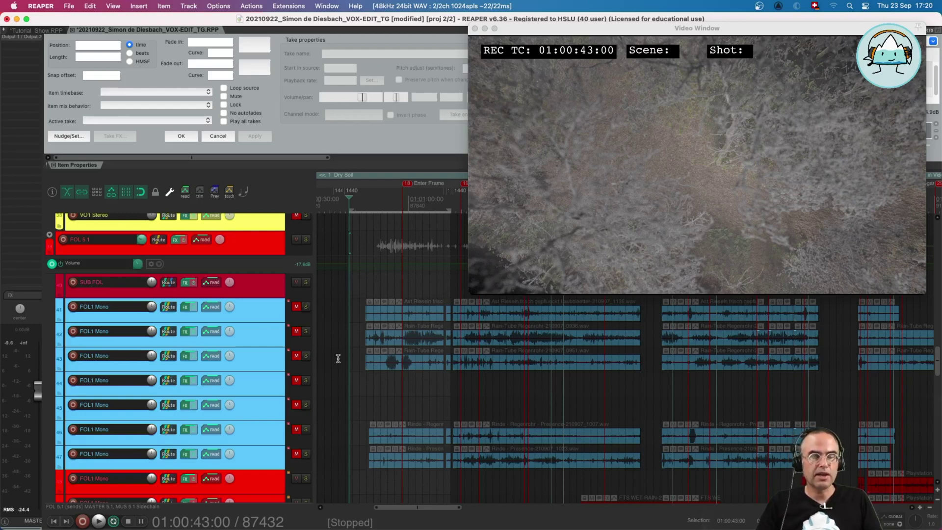
Open ReaSurroundPan on the Respiration3 track from its effects list.
scroll(338, 359, up, 6)
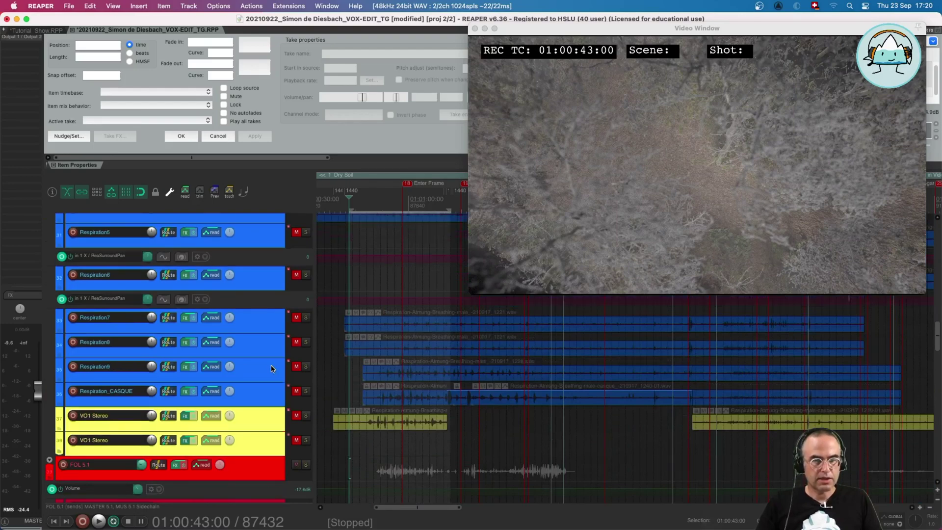
scroll(272, 369, up, 8)
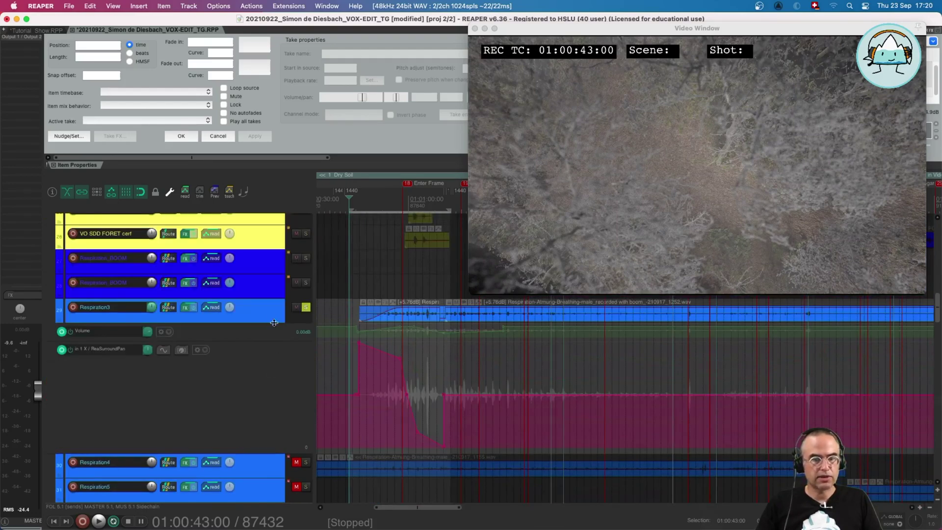
click(275, 316)
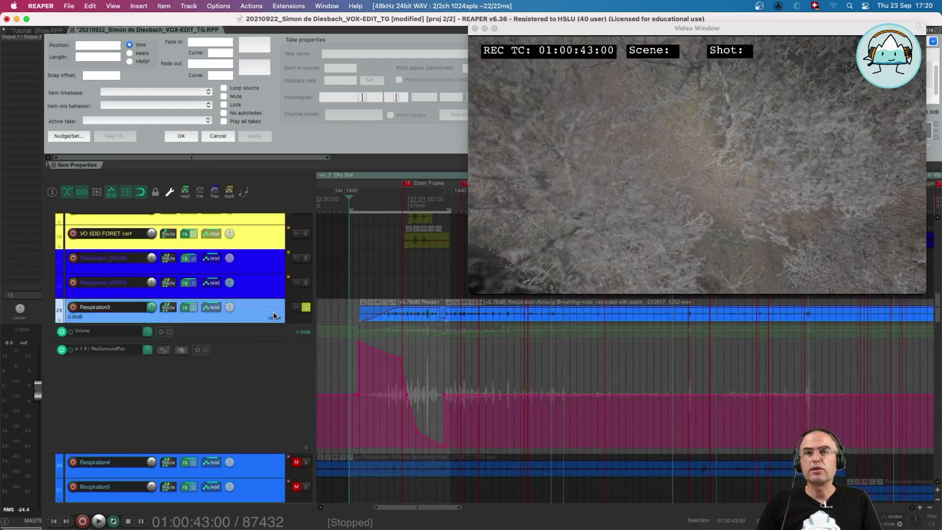
right_click(189, 306)
click(211, 350)
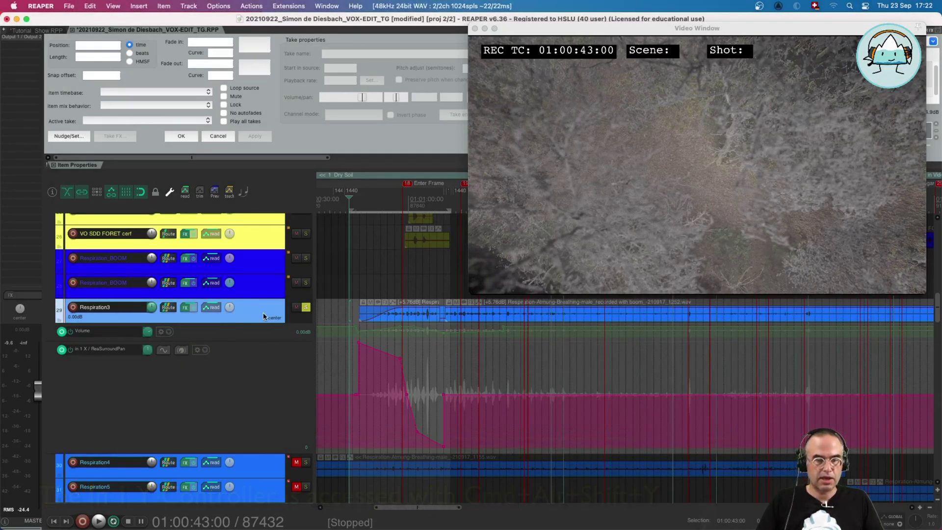
Show the surround Y envelope, pull it down to -47 near 01:00:58:00, and reopen the effects list.
key(y)
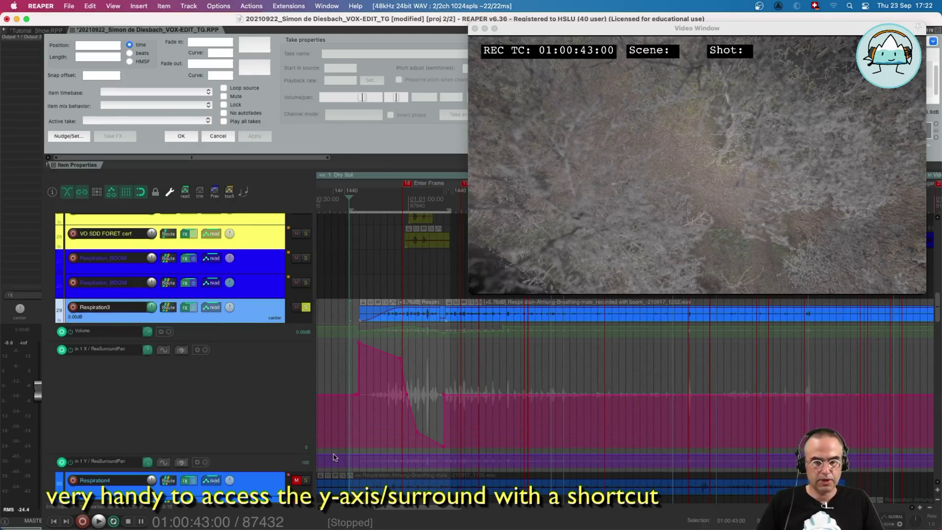
click(357, 456)
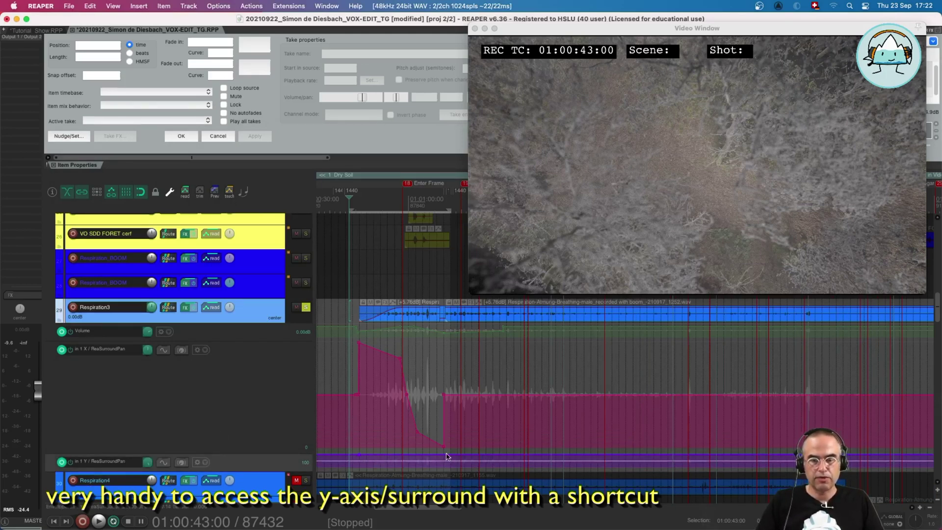
drag(400, 455, 402, 499)
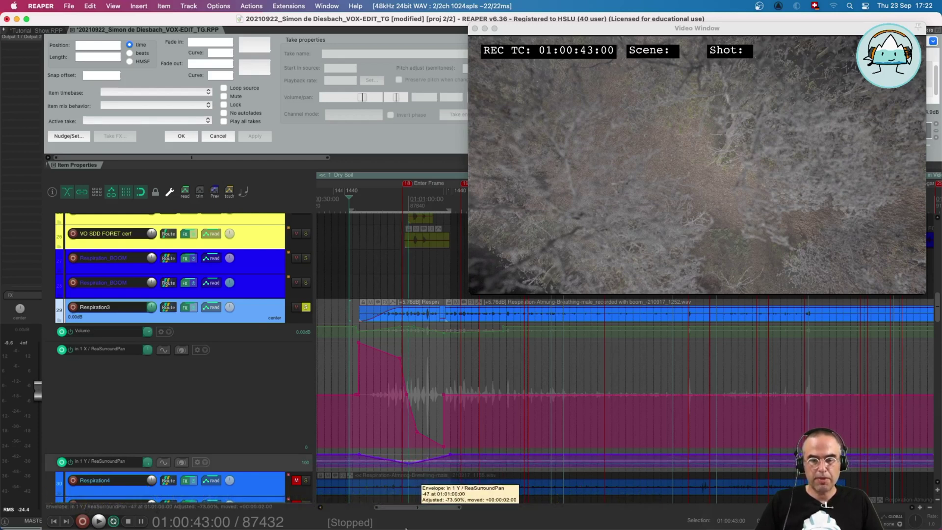
click(358, 270)
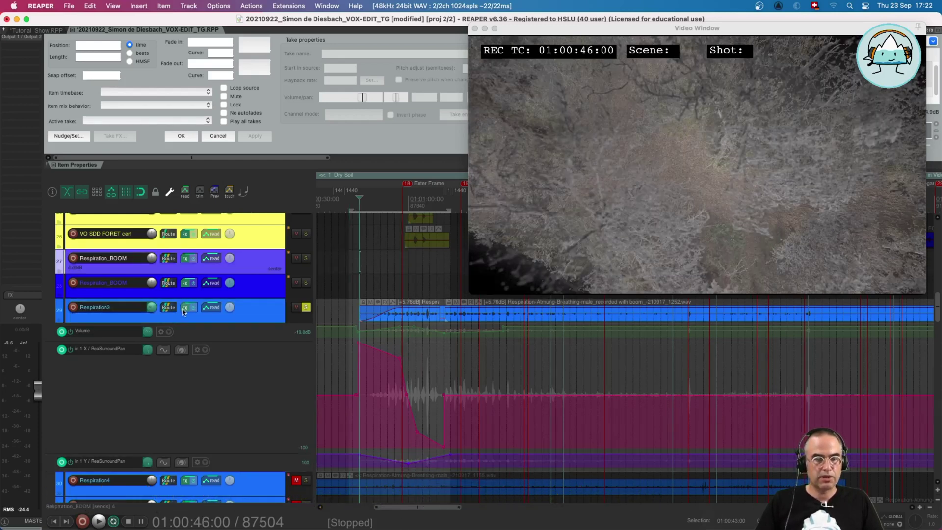
right_click(183, 311)
click(199, 352)
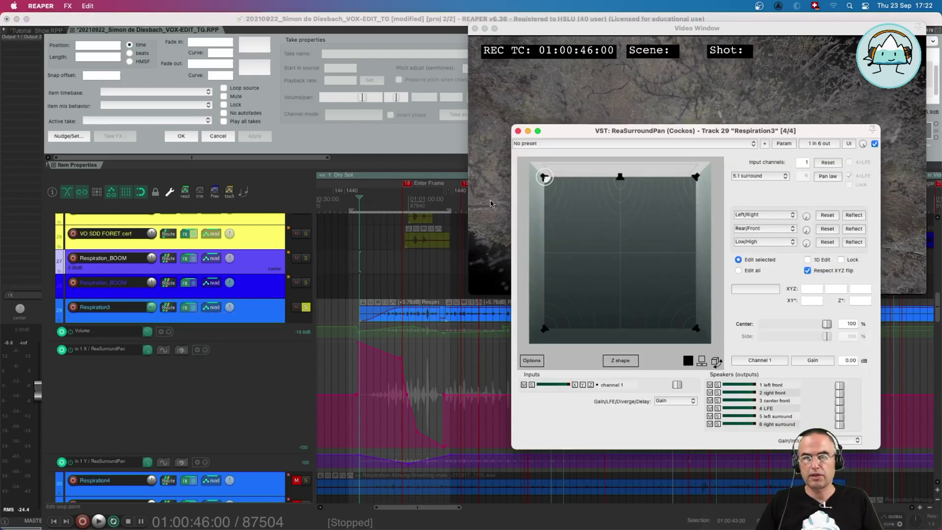
drag(590, 133, 621, 112)
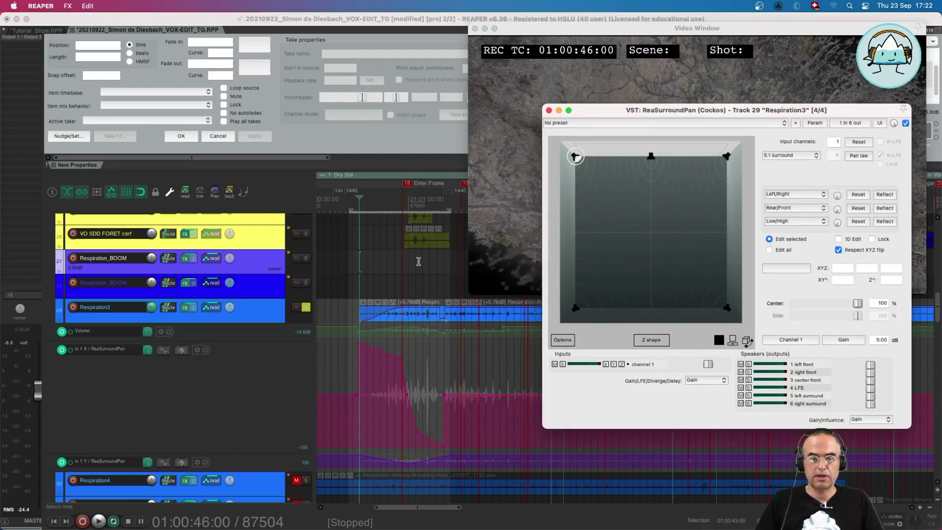
key(space)
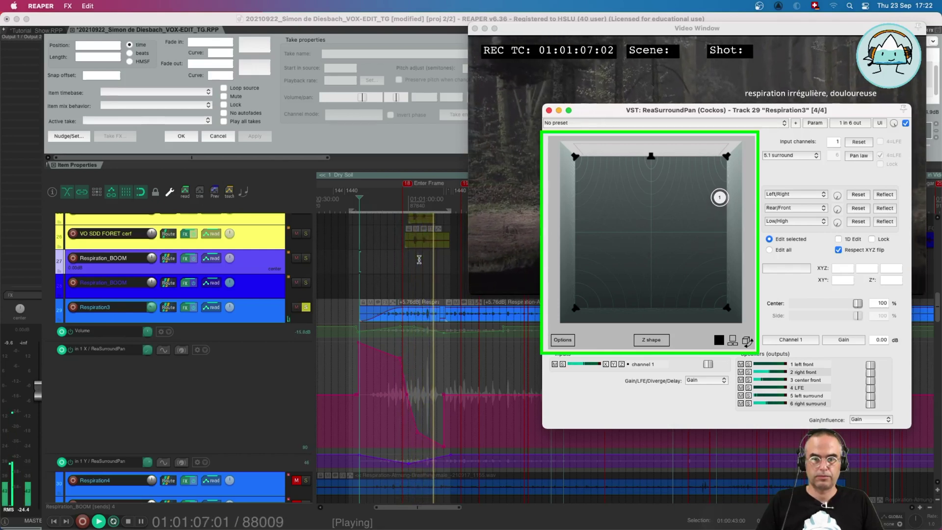
key(space)
click(313, 20)
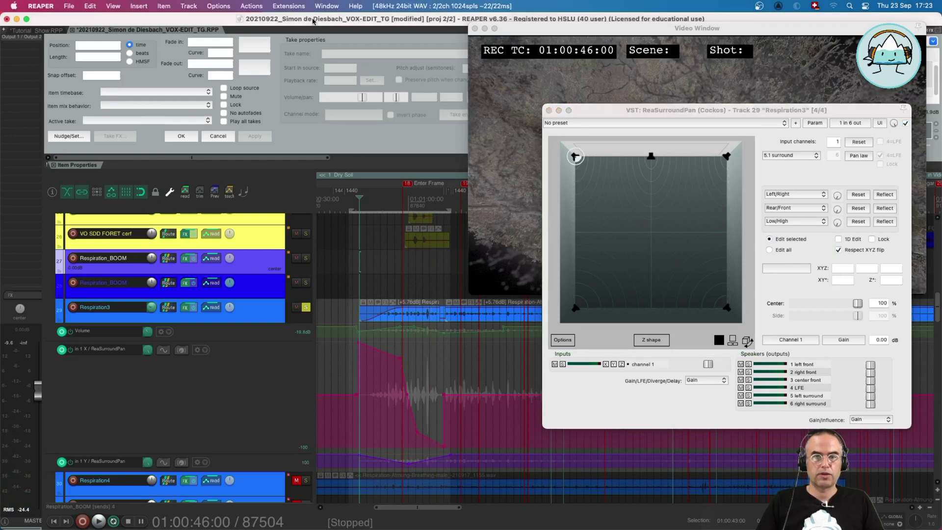